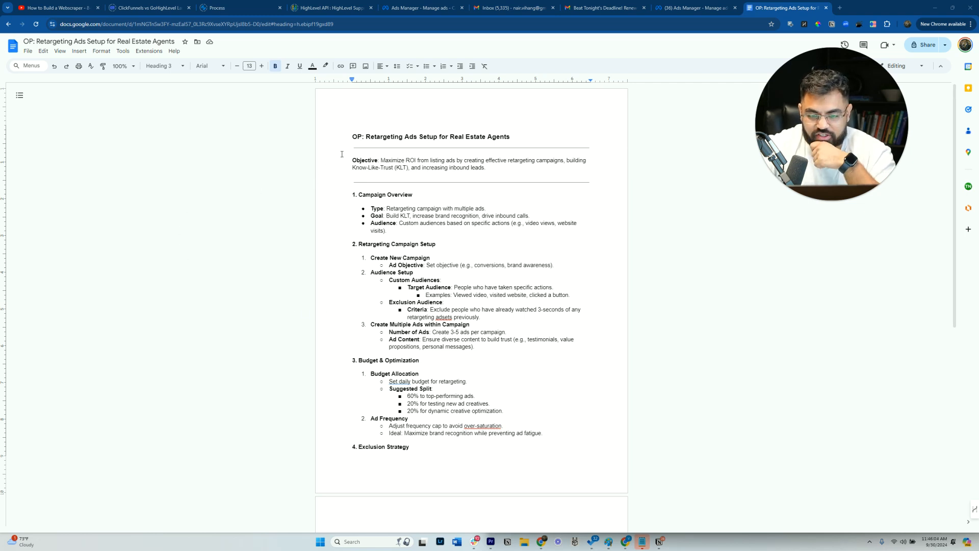
- Correct the document heading so it reads "SOP: Retargeting Ads Setup for Real Estate Agents"
text(S)
click(380, 167)
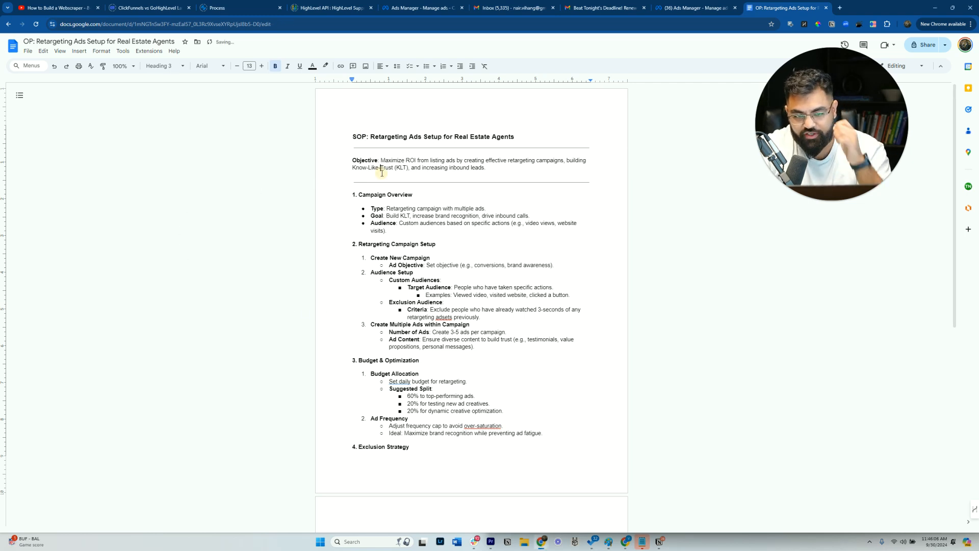
drag(379, 160, 496, 167)
click(496, 167)
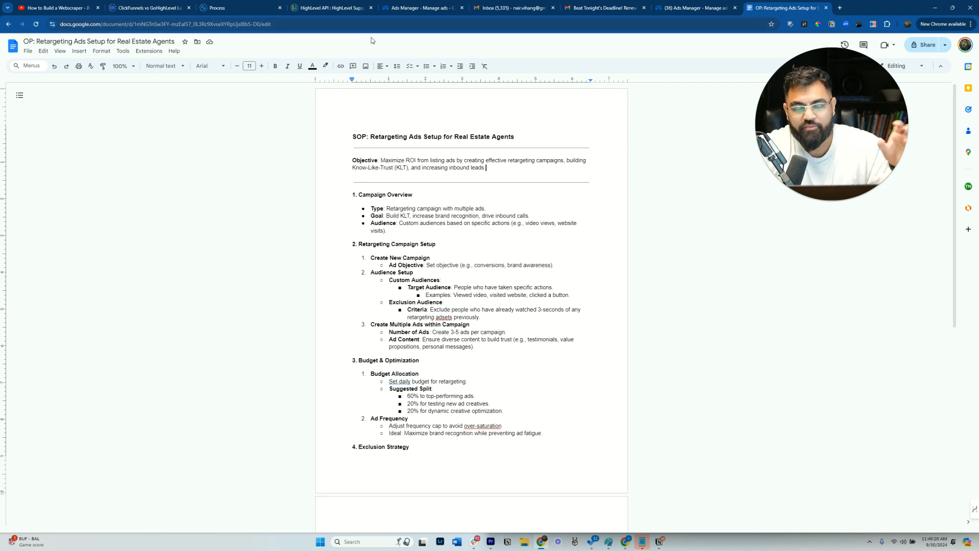
- Review the Campaign Overview points of the SOP by highlighting the type, goal and audience lines
click(407, 216)
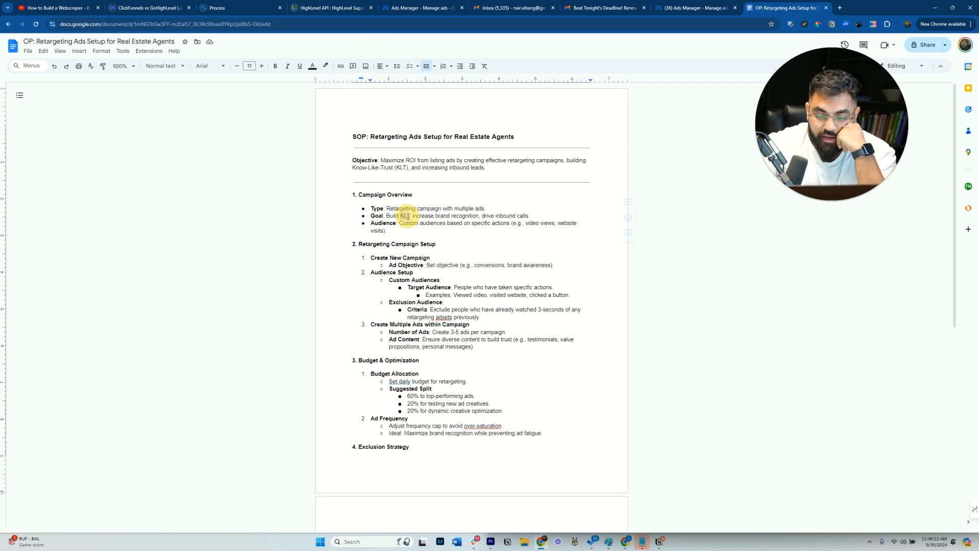
triple_click(410, 207)
click(403, 215)
click(391, 219)
drag(384, 217, 449, 214)
click(451, 215)
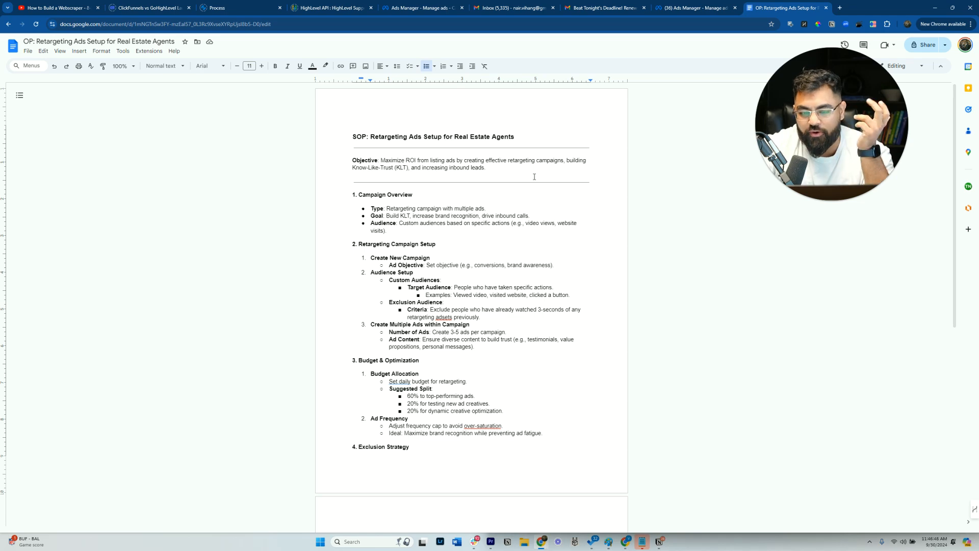
click(676, 7)
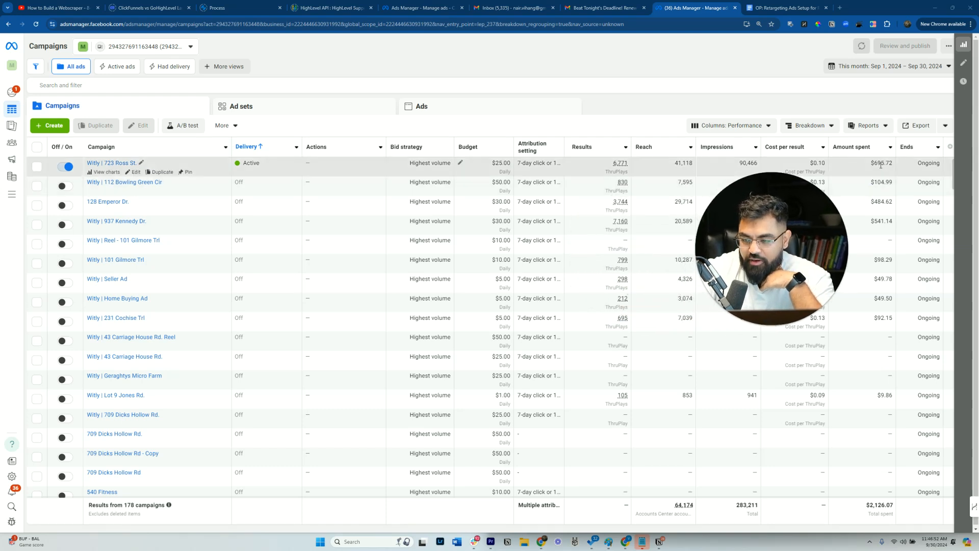
click(872, 164)
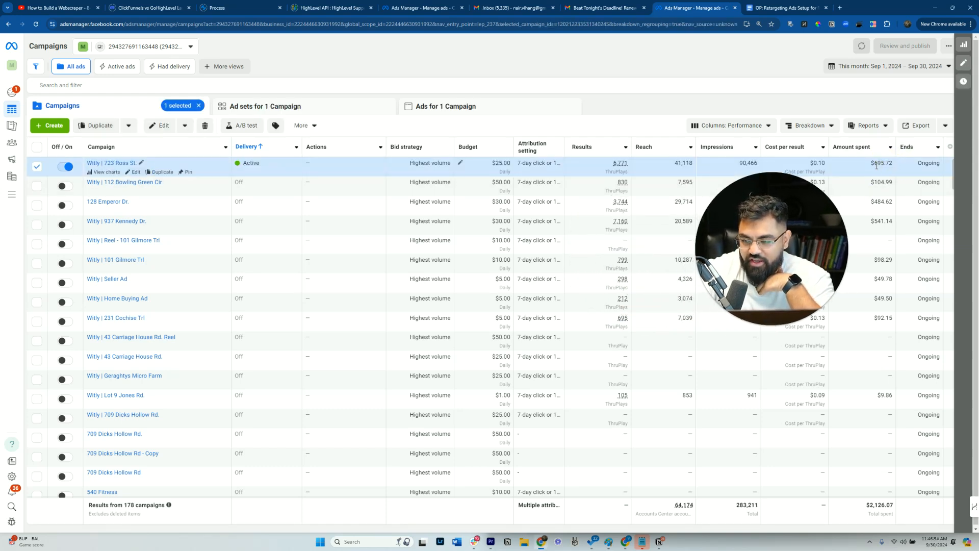
double_click(874, 164)
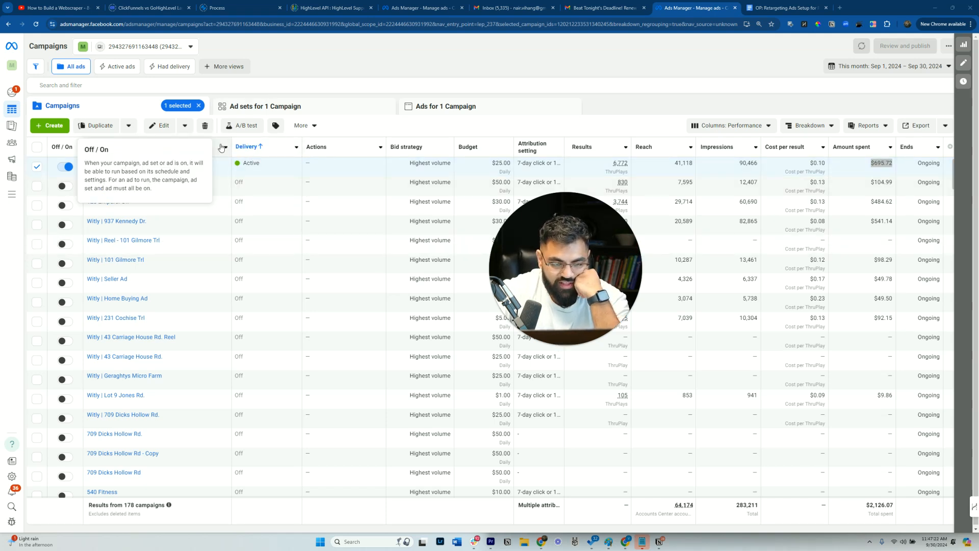
- Start a new campaign with the Awareness objective
click(49, 125)
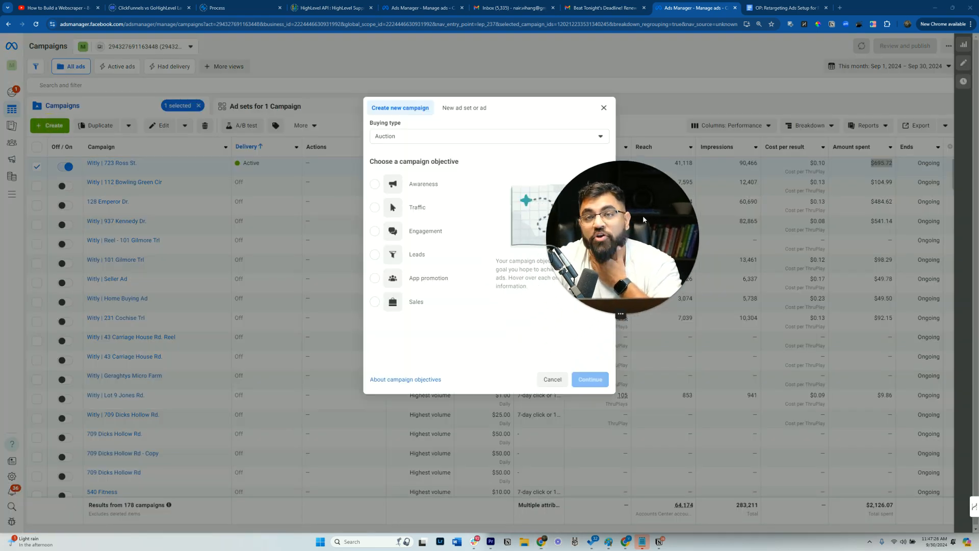
click(419, 184)
click(592, 380)
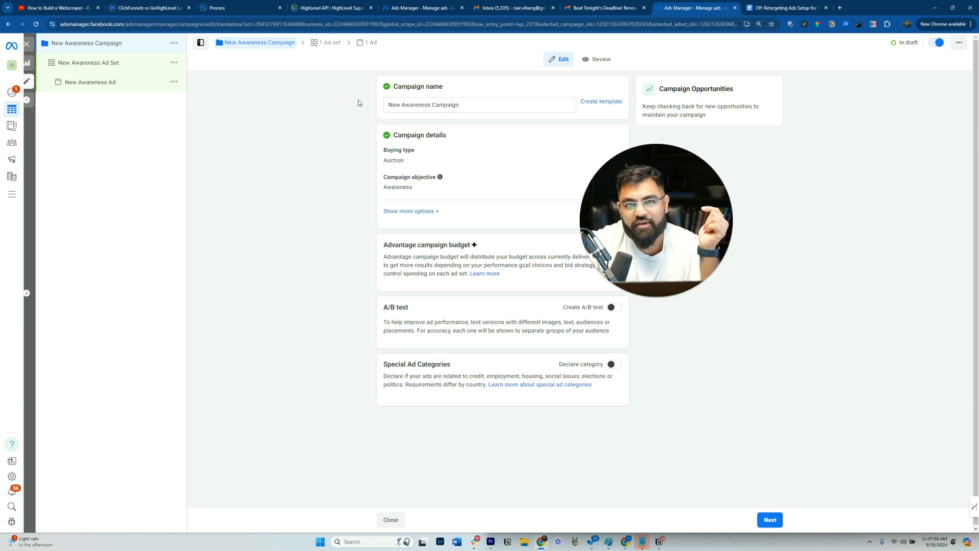
- Rename the campaign to Retargetting Machine
drag(467, 105, 278, 102)
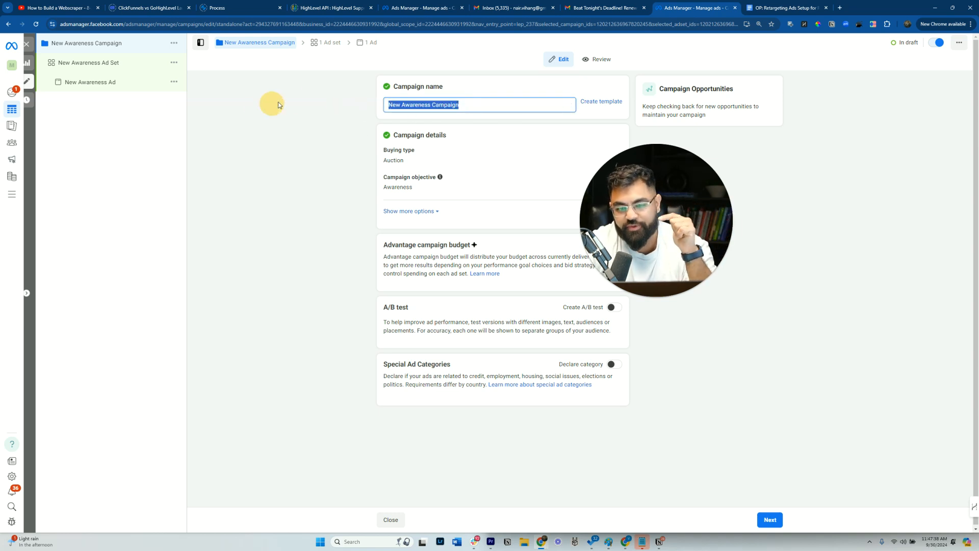
text(Retarget)
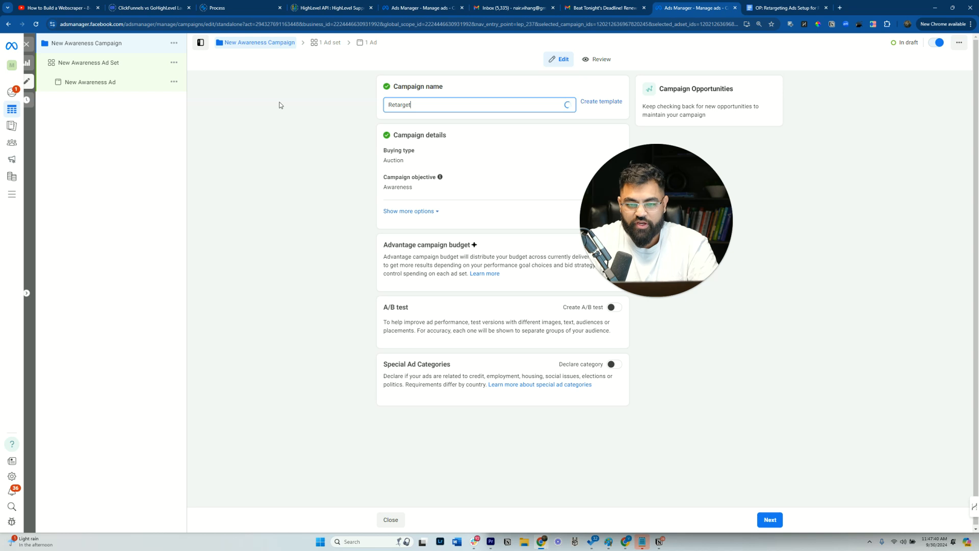
text(ting Machine)
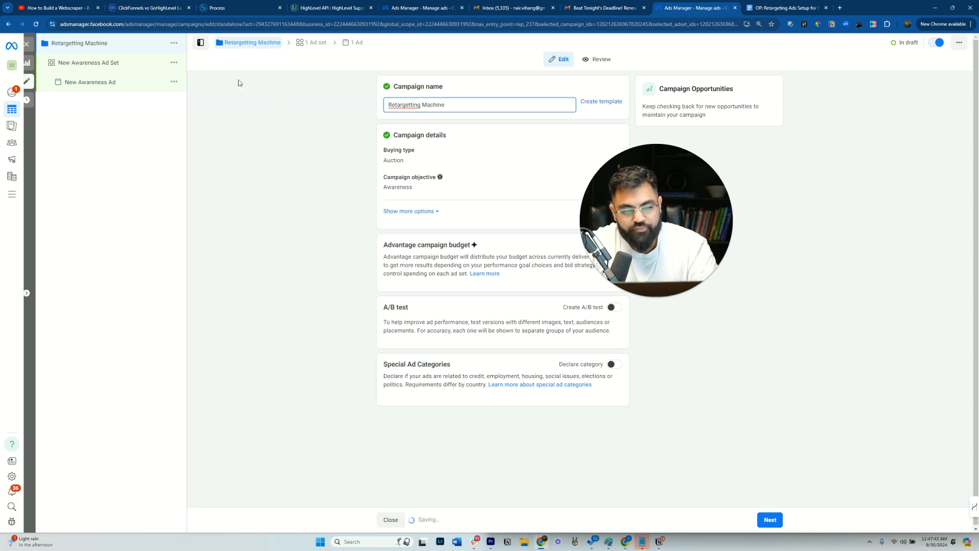
- Show more campaign options and turn on Advantage campaign budget
click(423, 212)
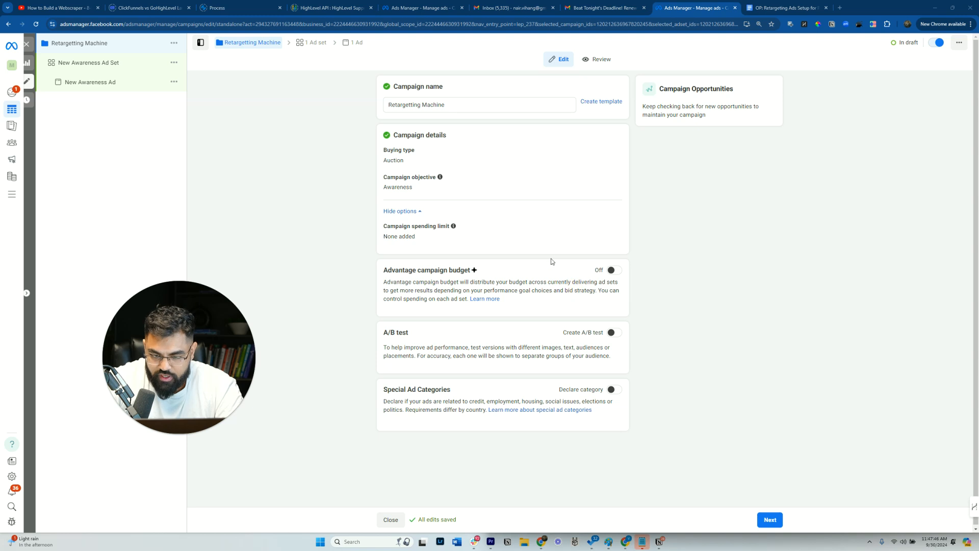
click(618, 271)
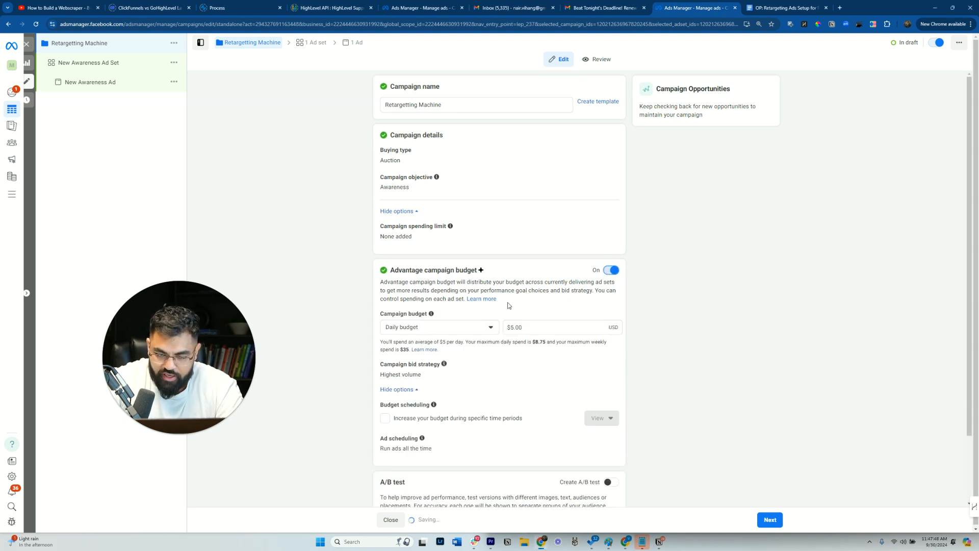
scroll(508, 305, down, 1)
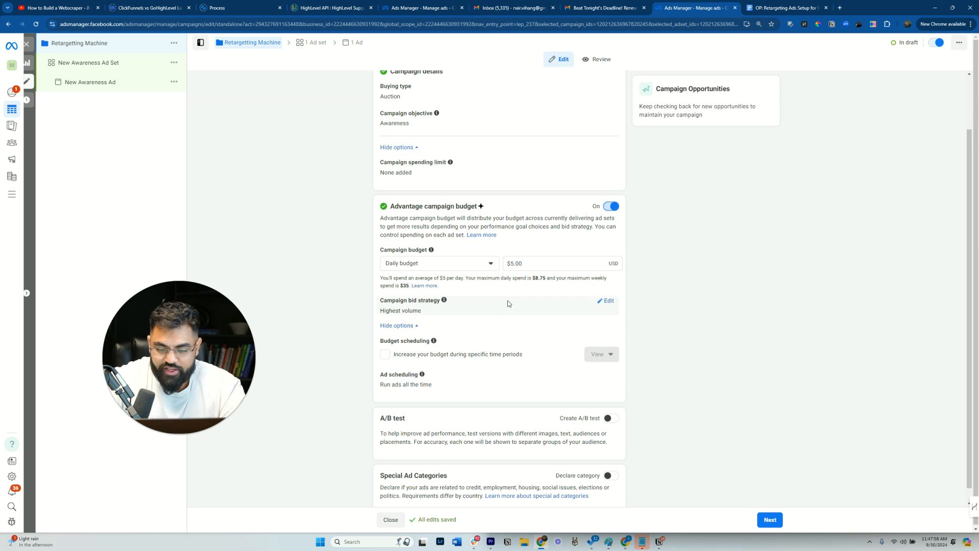
scroll(507, 306, down, 1)
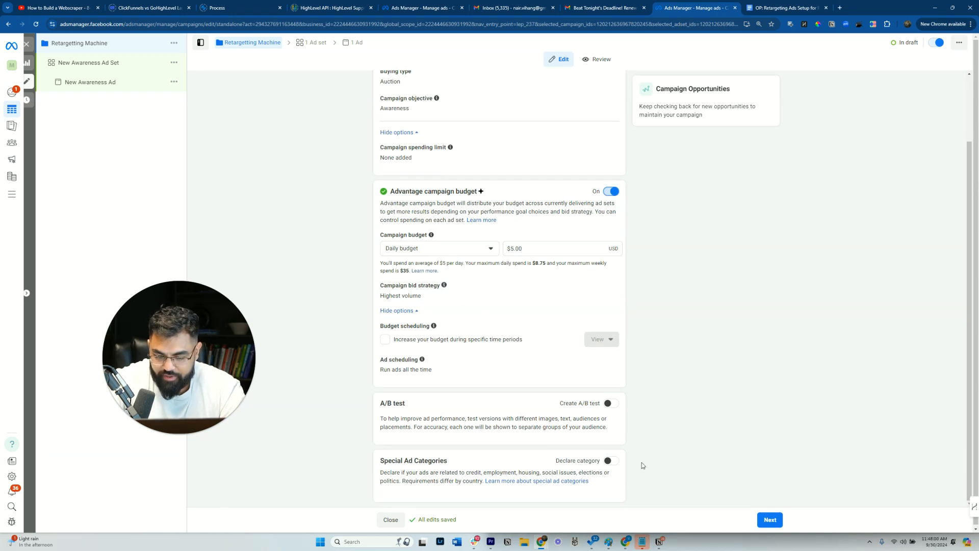
- Declare the Housing special ad category for the campaign and continue to the ad set
click(610, 461)
scroll(535, 392, down, 1)
click(442, 484)
click(431, 385)
click(716, 357)
scroll(571, 387, down, 2)
scroll(516, 410, up, 1)
scroll(510, 416, down, 2)
click(769, 518)
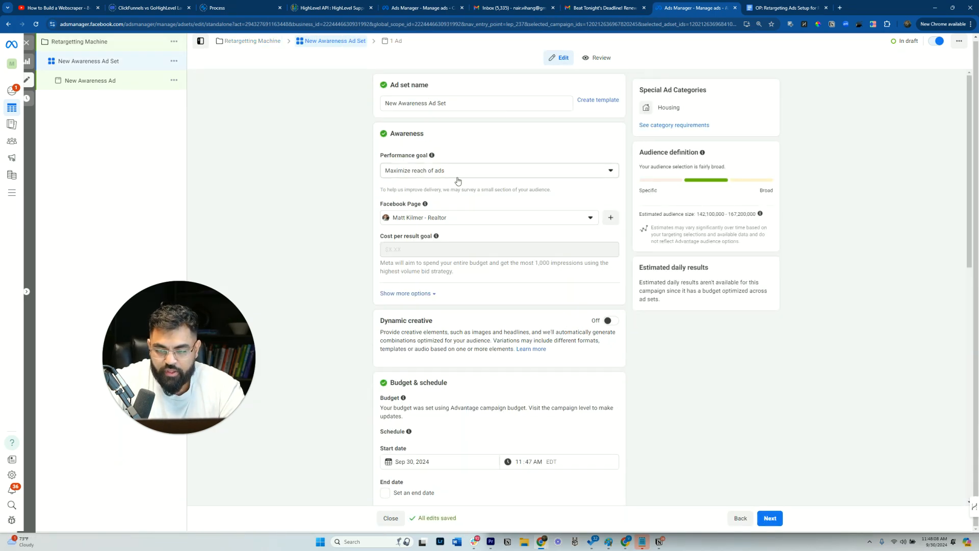
- Set the ad set's performance goal to Maximize ad recall lift
click(457, 170)
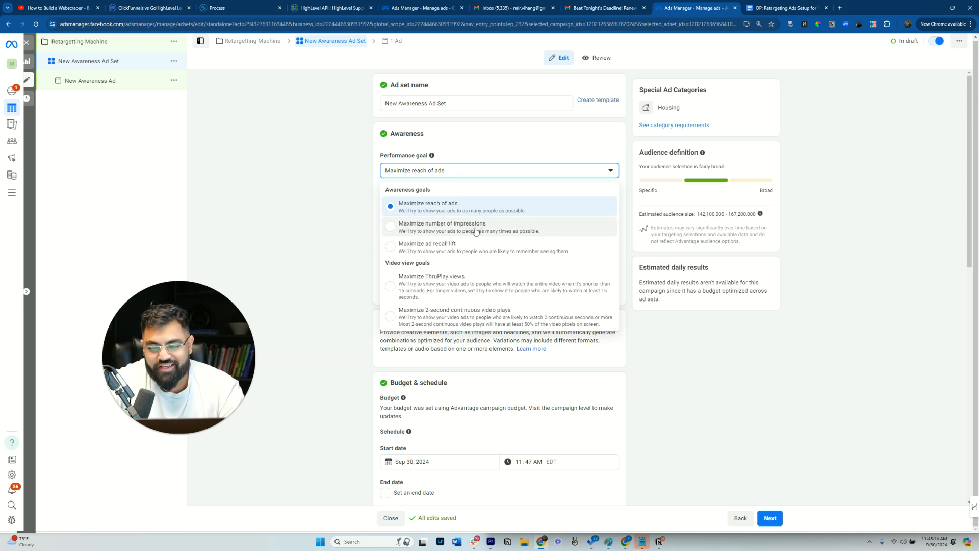
click(451, 252)
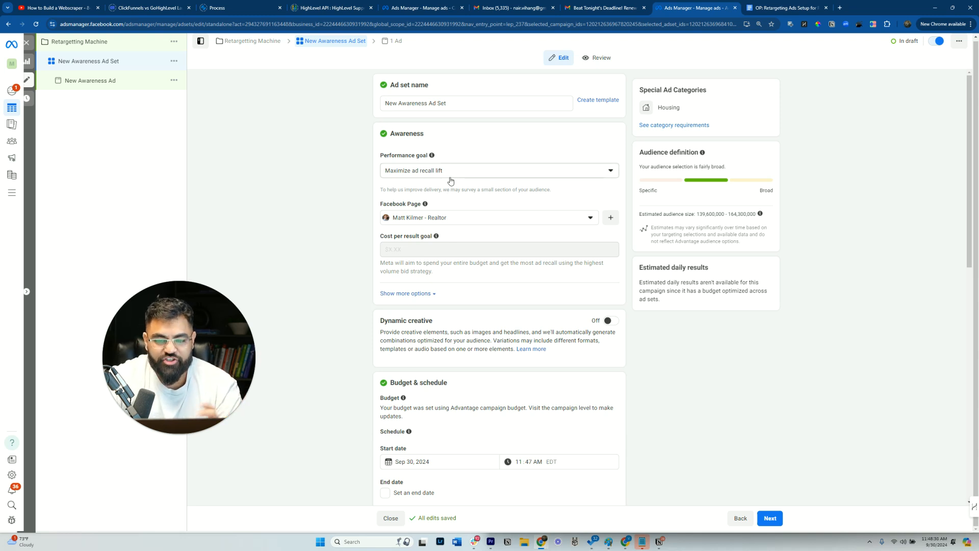
click(420, 174)
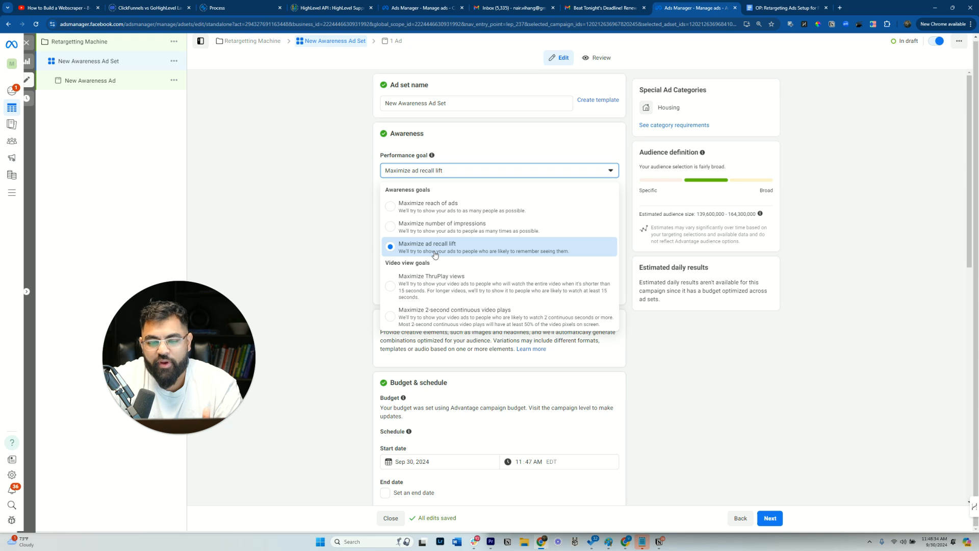
click(305, 187)
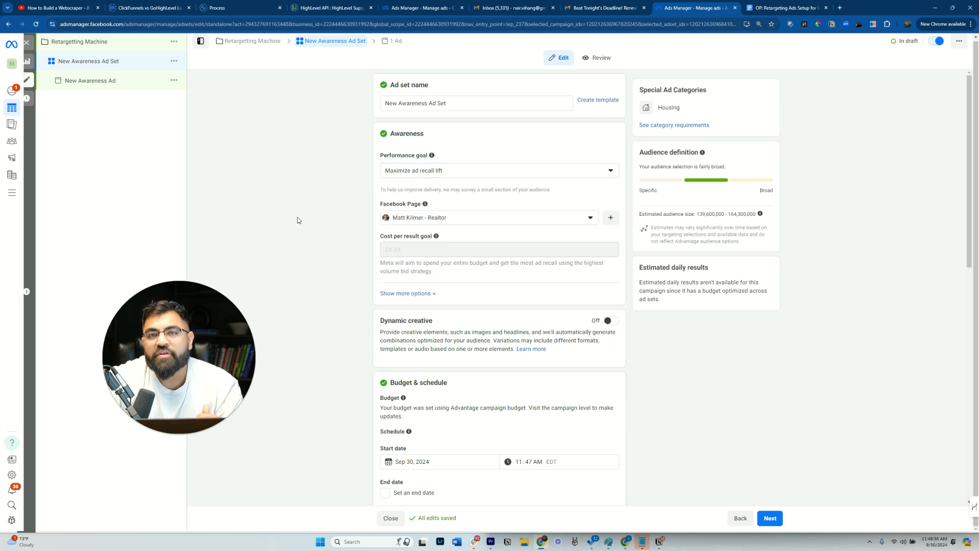
click(418, 174)
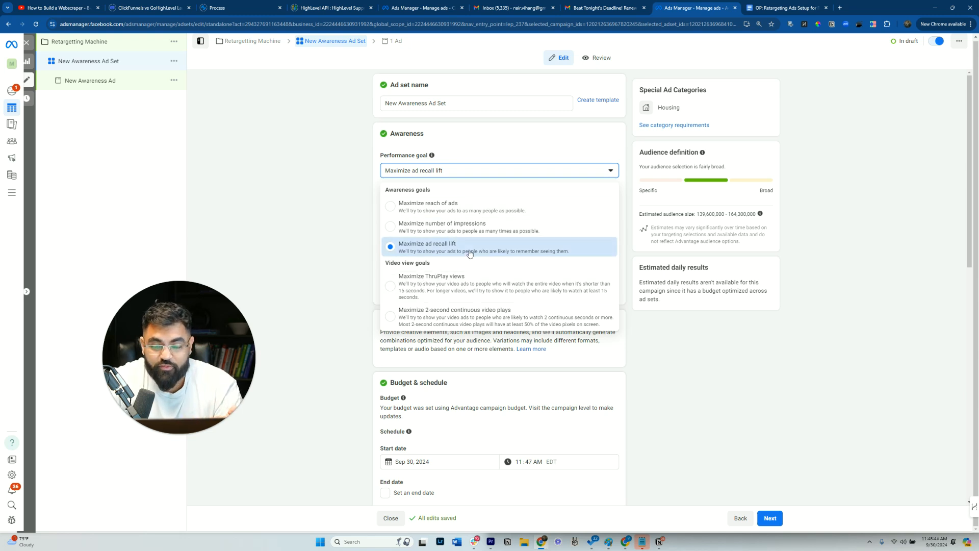
click(446, 247)
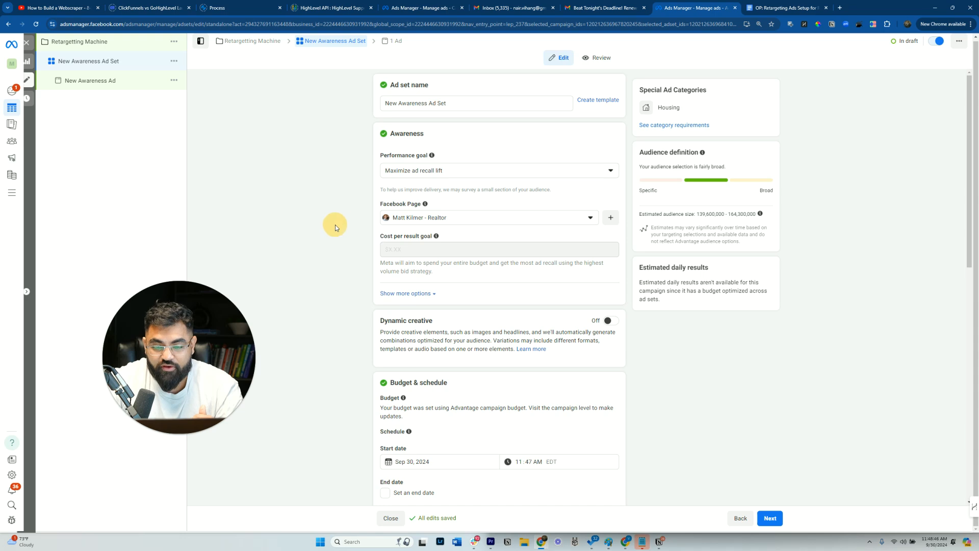
- Rename the ad set to Retargetting Ad Set # 1
scroll(361, 249, down, 4)
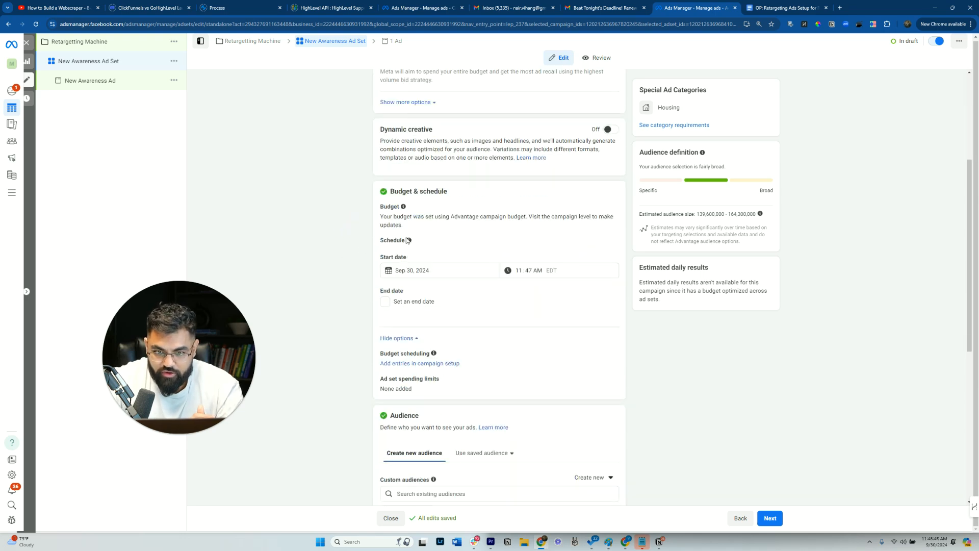
scroll(408, 240, down, 3)
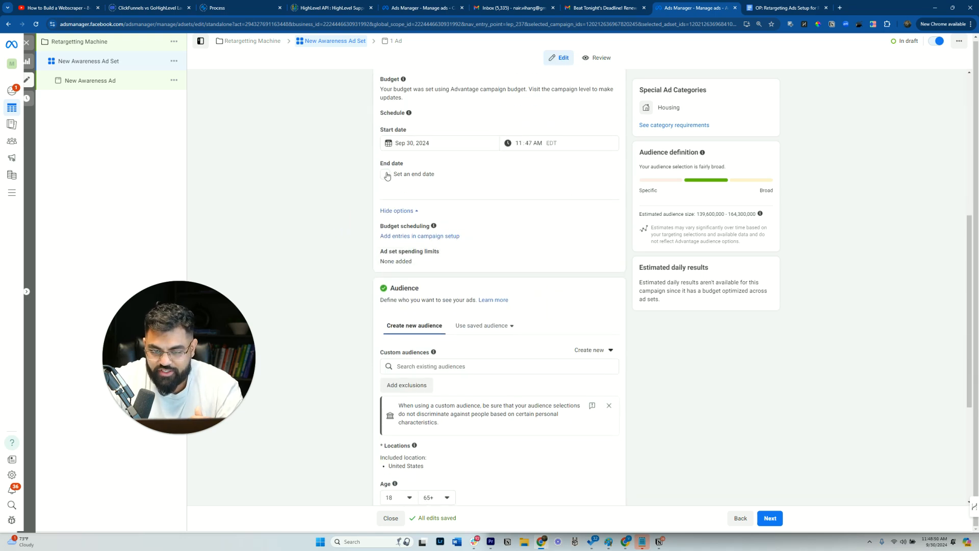
scroll(416, 266, down, 3)
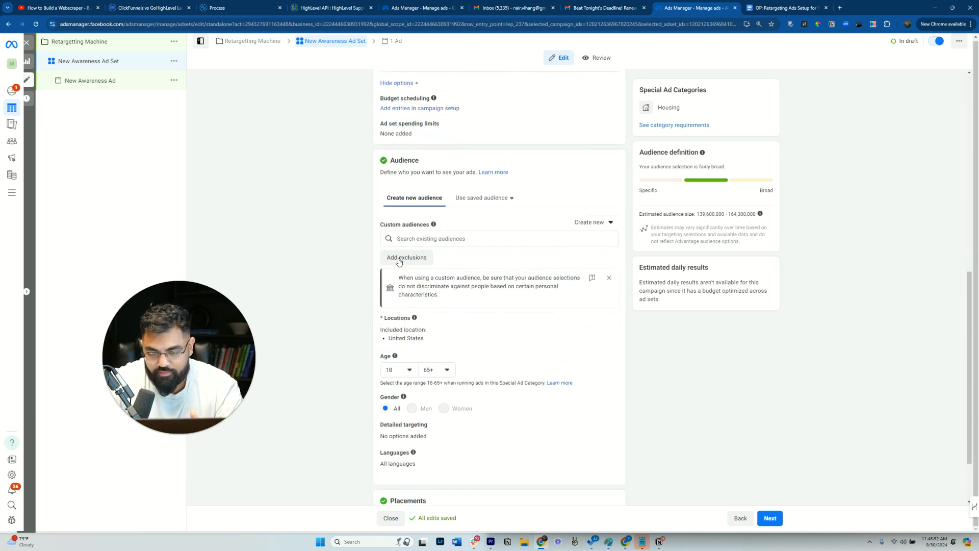
scroll(306, 192, down, 1)
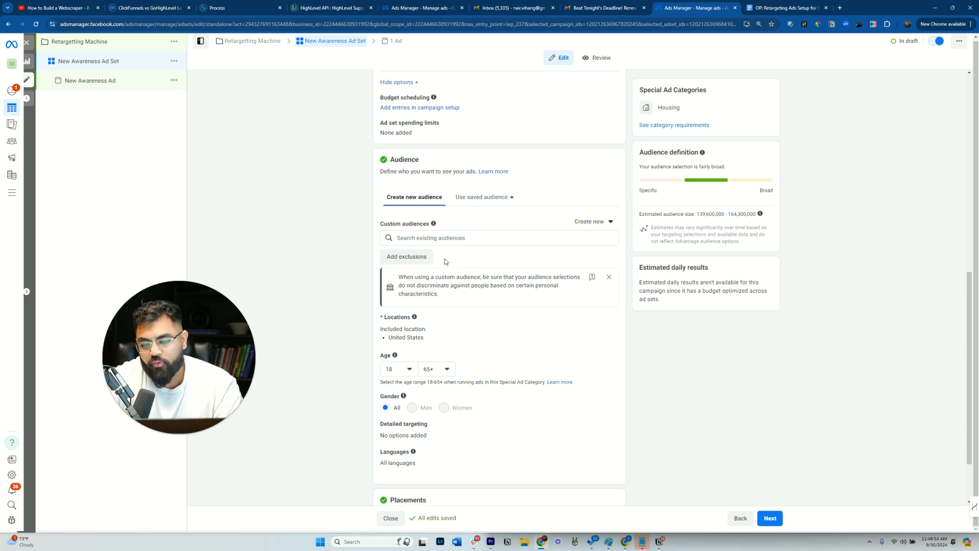
click(107, 69)
triple_click(457, 106)
text(Ad Set # 1)
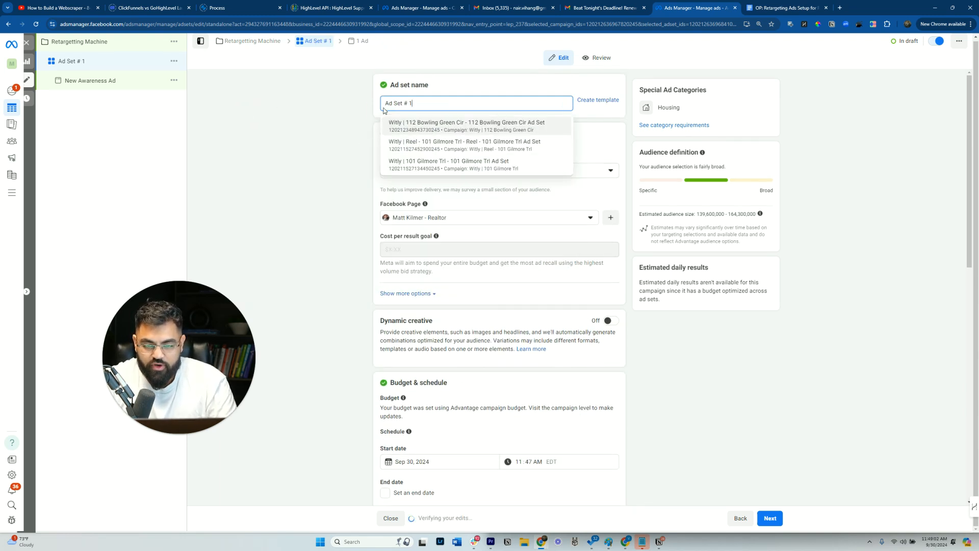
click(387, 103)
text(Retargetting)
- Open the ad and rename it to Ad # 1
scroll(367, 233, down, 4)
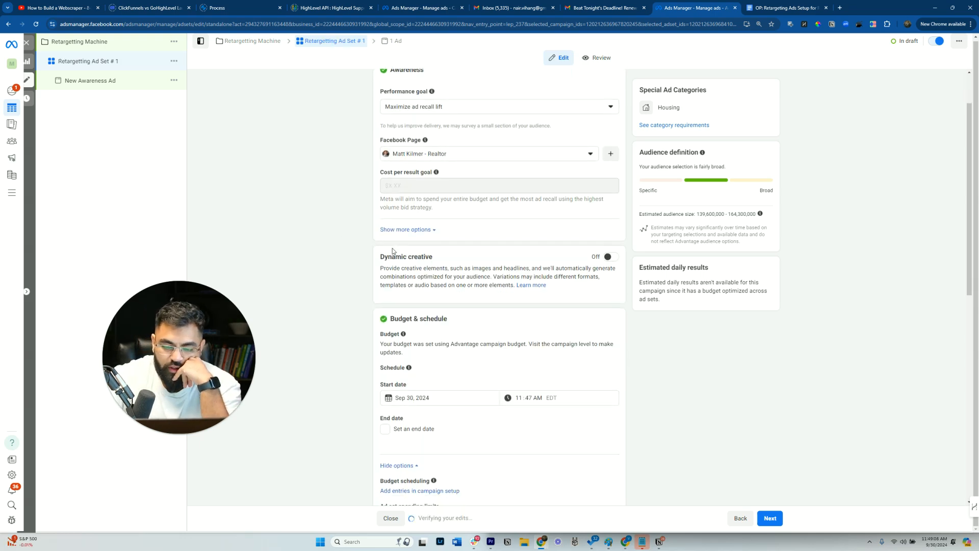
click(118, 82)
scroll(471, 233, down, 3)
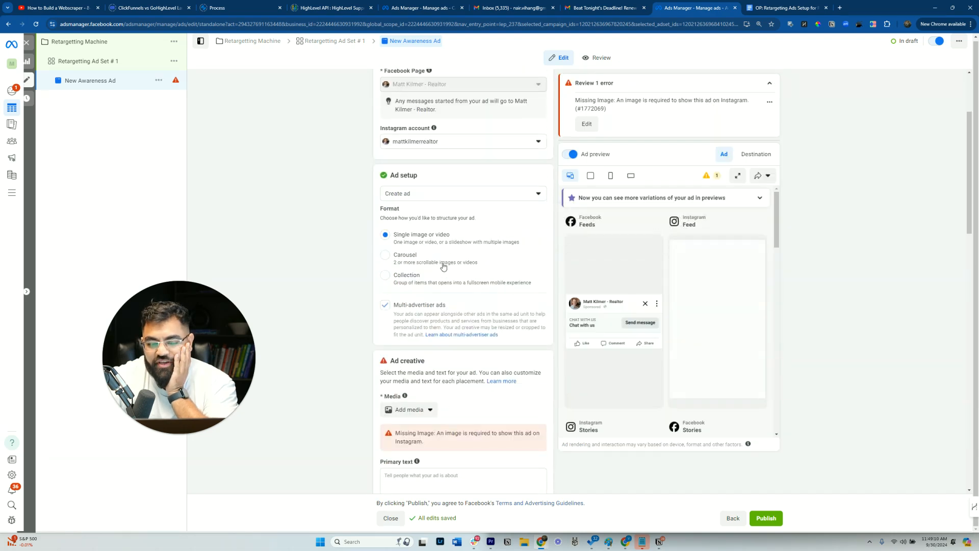
click(73, 82)
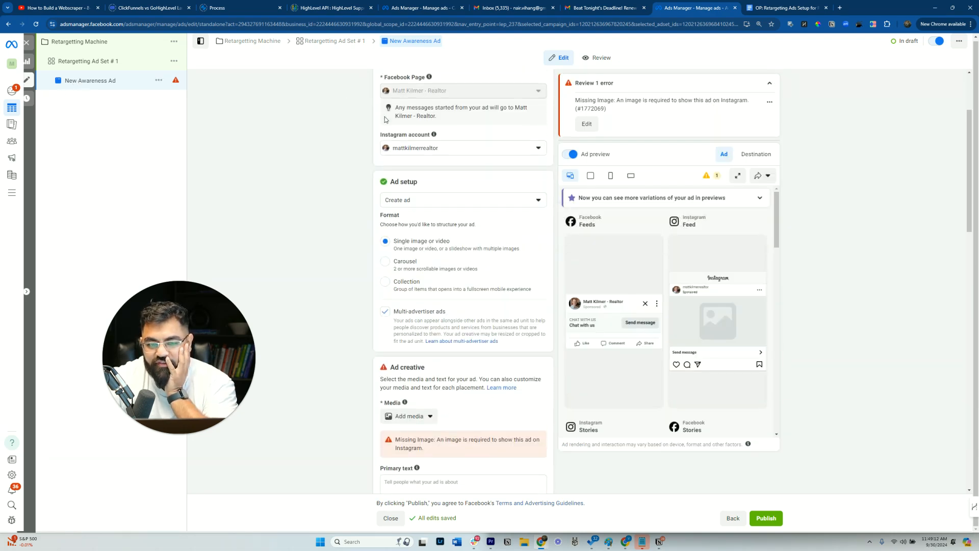
text(Ad # 1)
click(302, 207)
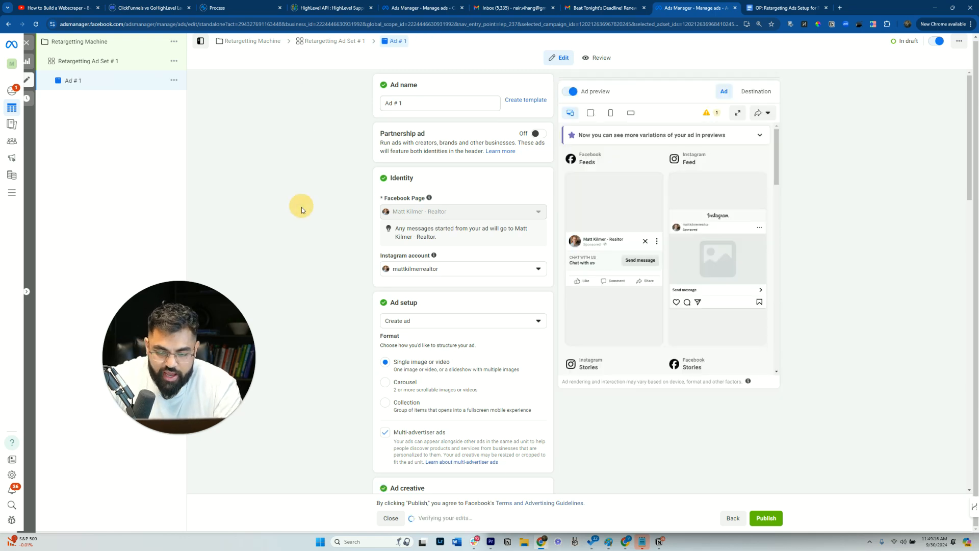
- Add the Matt short -2 video from the account videos as the ad's media, keeping its full length and original crop
scroll(301, 207, down, 3)
click(403, 410)
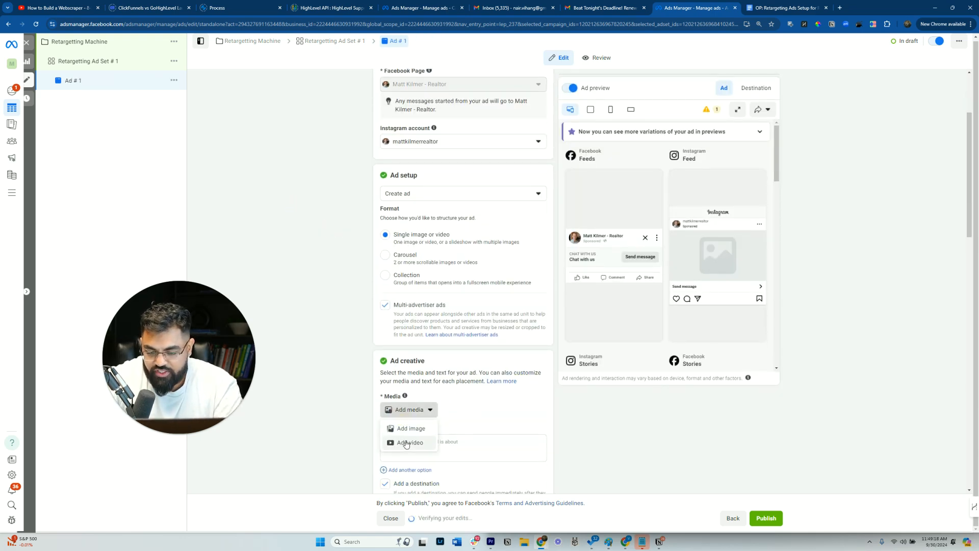
click(406, 443)
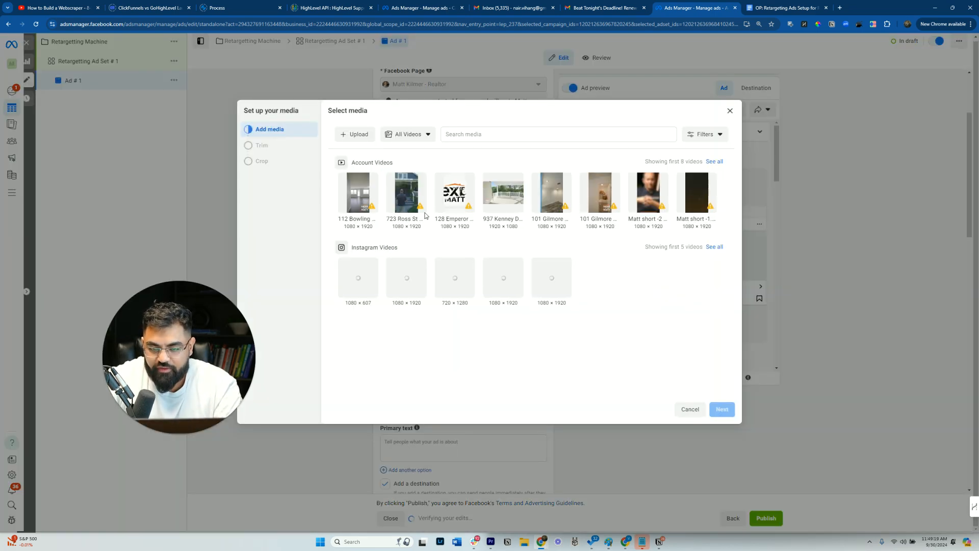
click(408, 135)
click(623, 178)
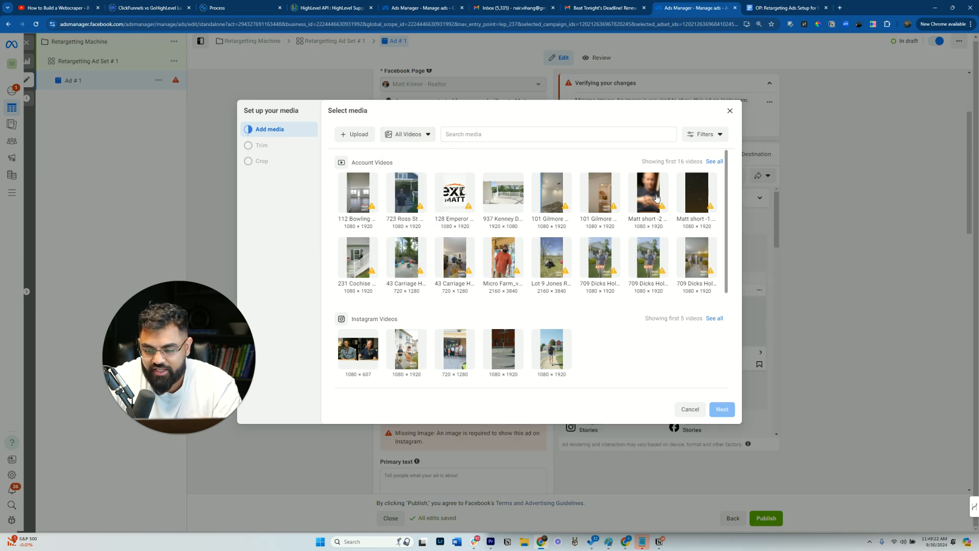
click(656, 198)
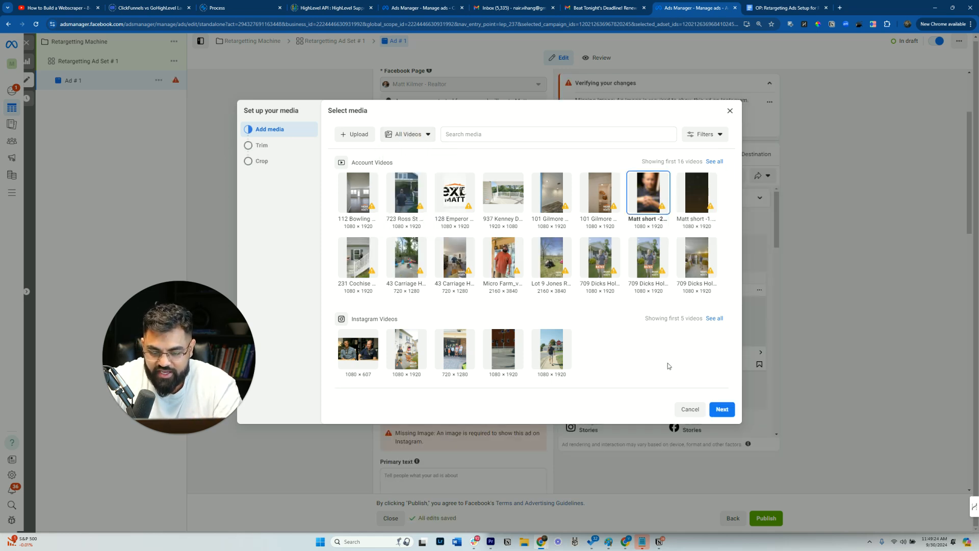
click(723, 409)
click(337, 354)
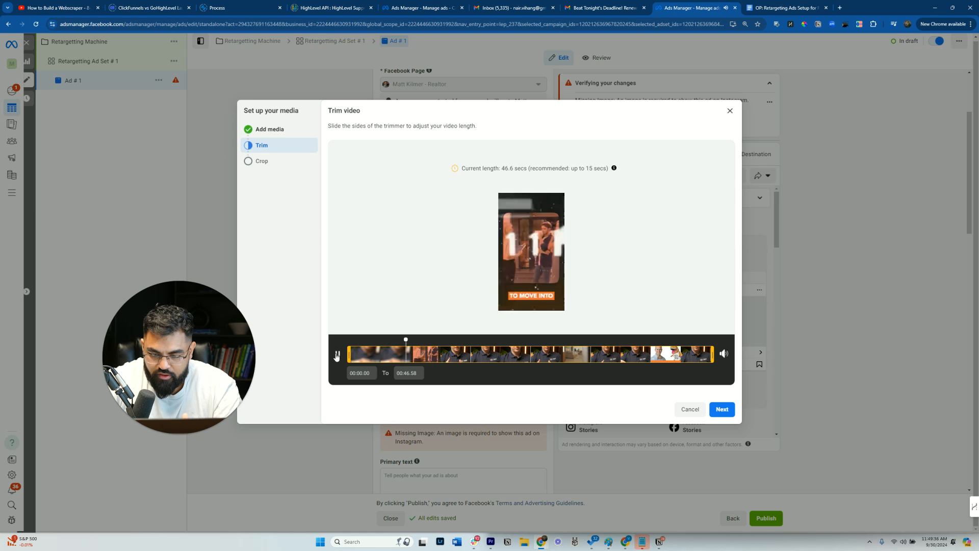
click(325, 356)
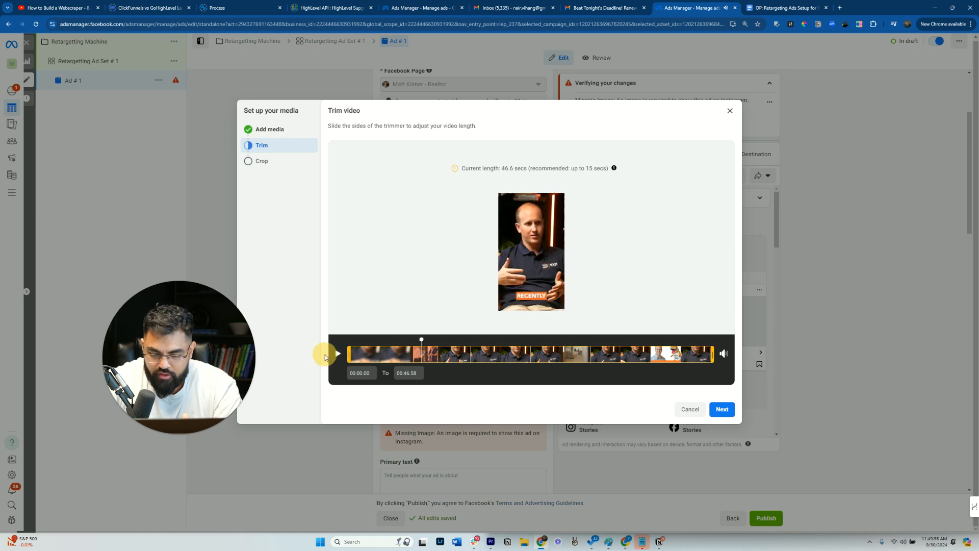
click(721, 409)
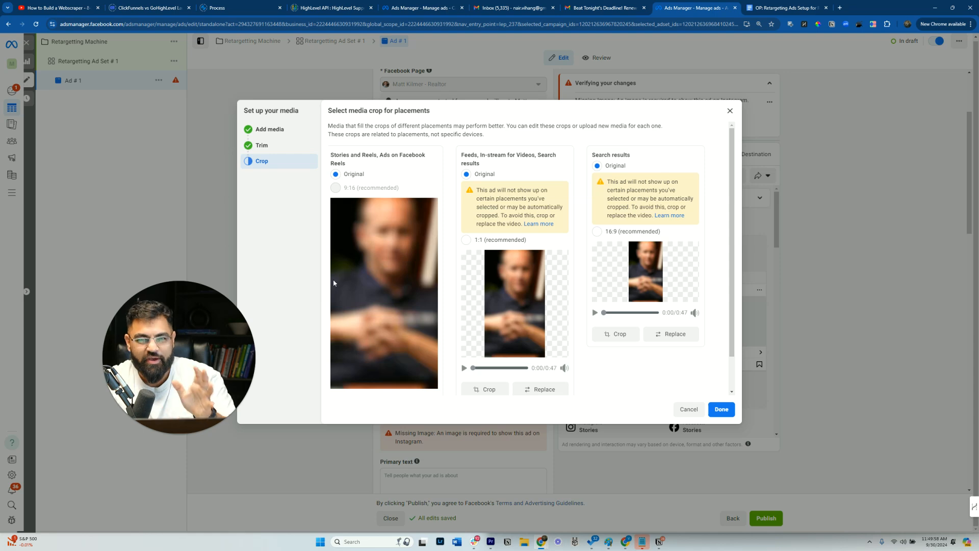
click(730, 117)
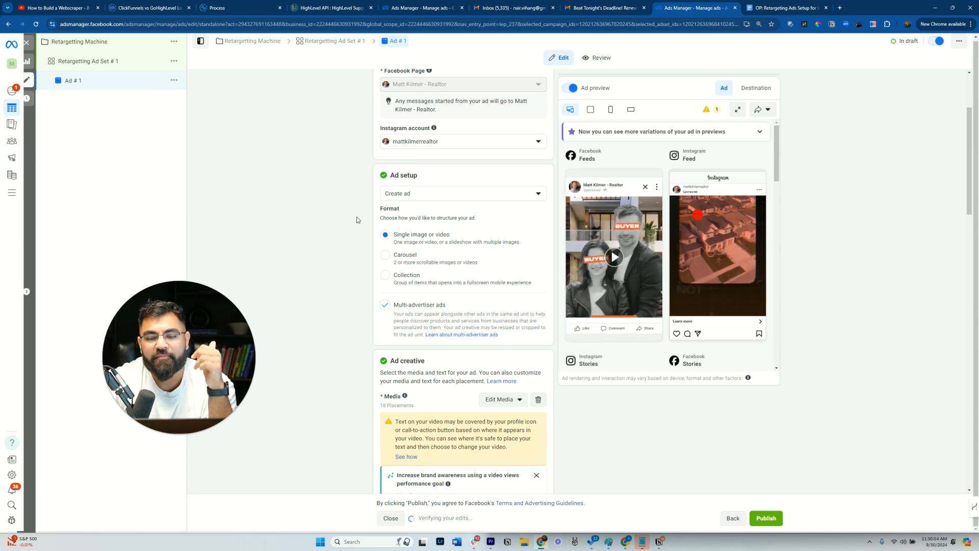
- Open the ad set and switch its placements from Advantage+ to Manual placements
click(117, 64)
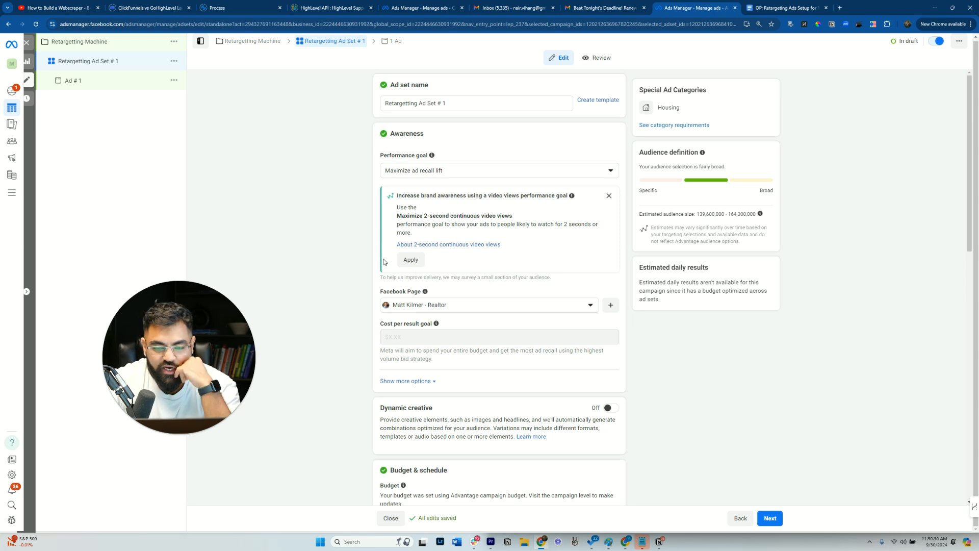
scroll(408, 263, down, 10)
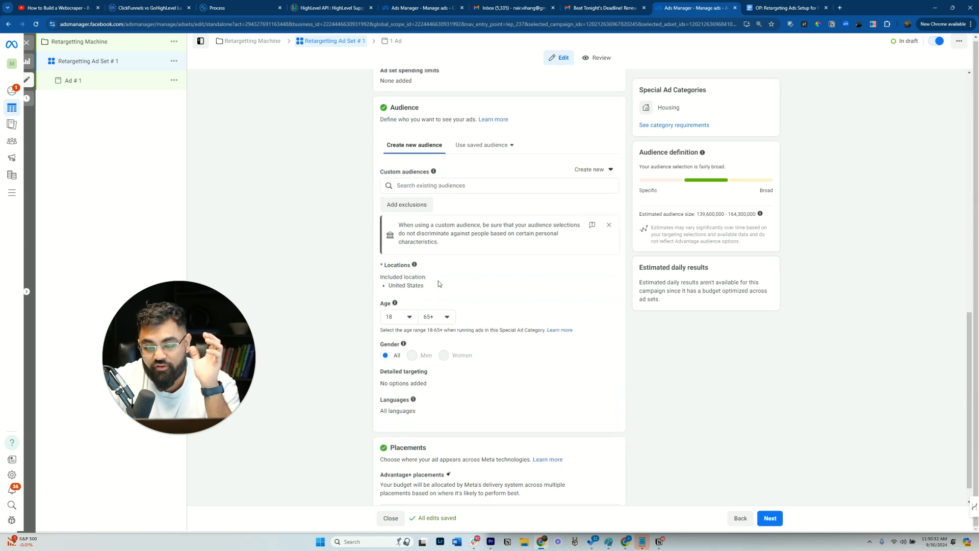
scroll(439, 280, up, 2)
scroll(419, 497, down, 3)
click(419, 489)
scroll(471, 403, down, 3)
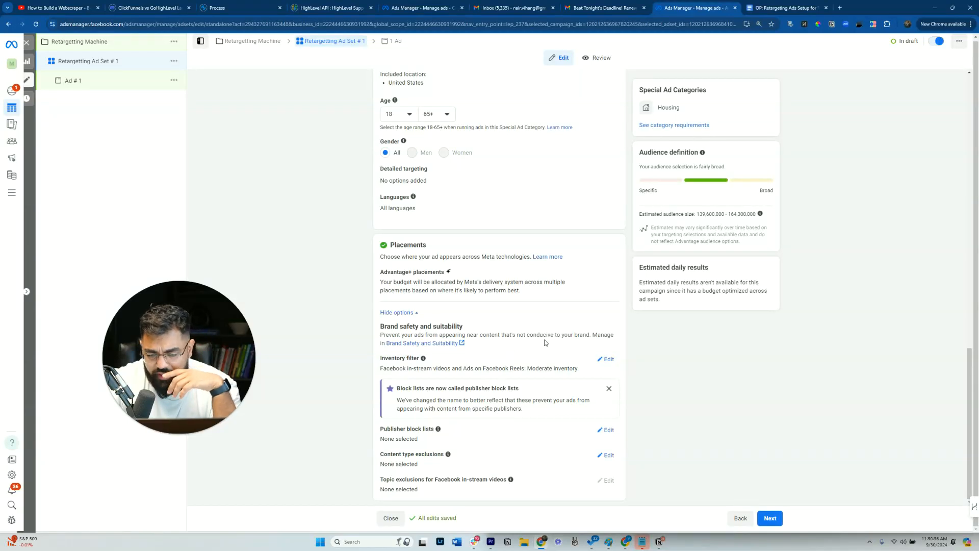
click(608, 275)
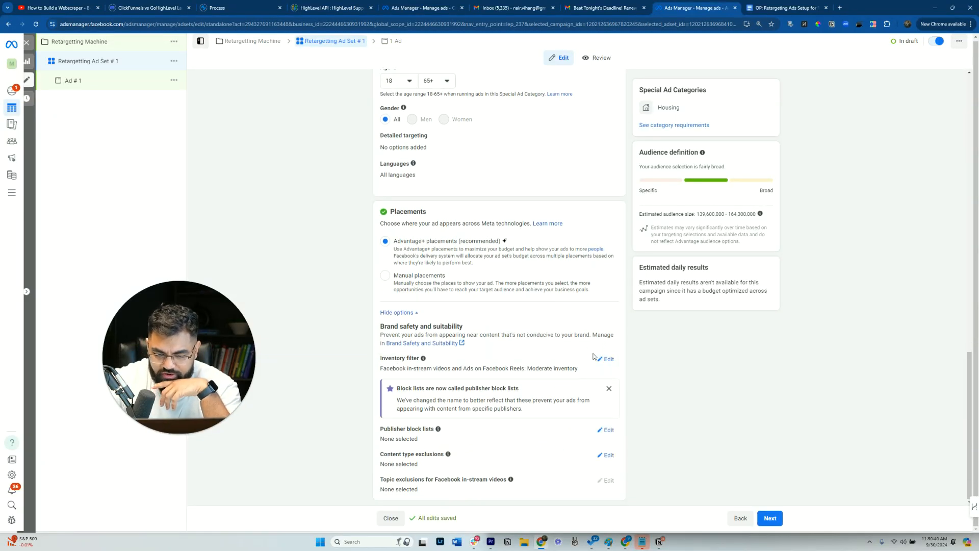
click(481, 291)
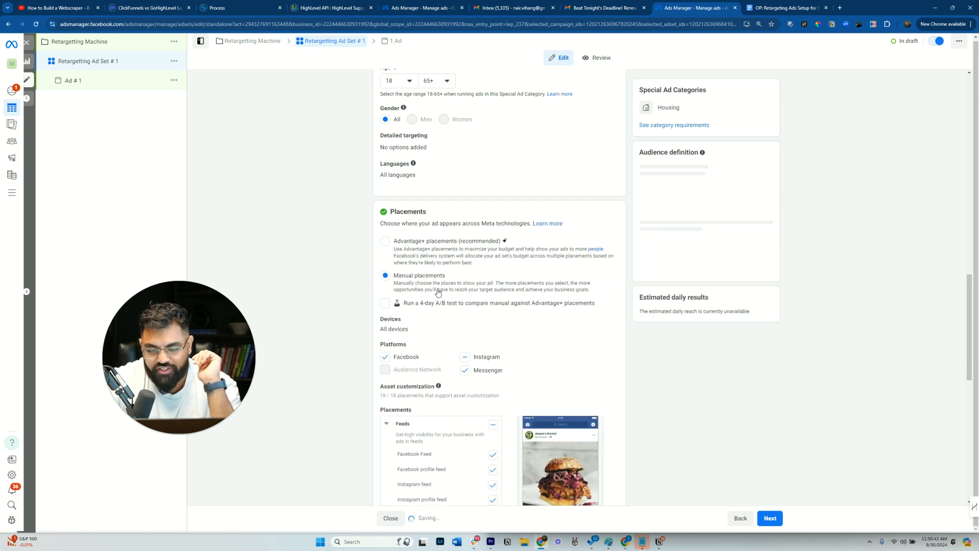
- Limit placements to Facebook Stories, Instagram Stories, Instagram Reels, Instagram profile reels and Facebook Reels, unchecking all feeds and Explore
scroll(387, 265, down, 2)
click(384, 230)
click(465, 232)
click(464, 233)
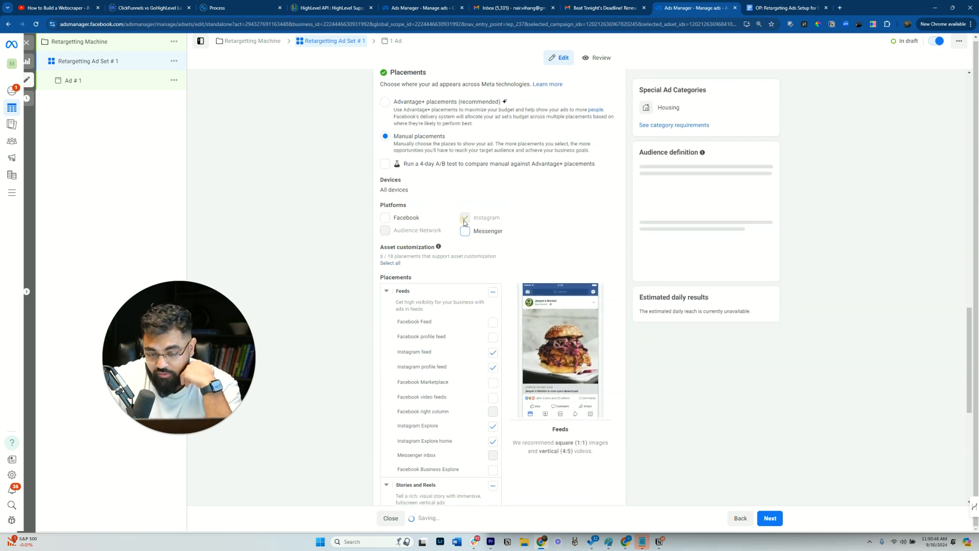
click(493, 356)
click(493, 368)
scroll(507, 442, down, 7)
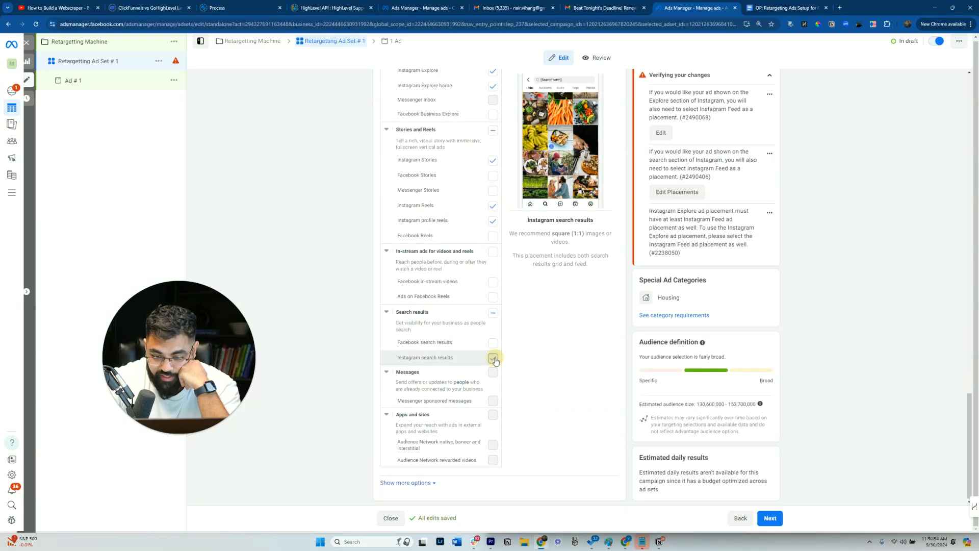
click(493, 220)
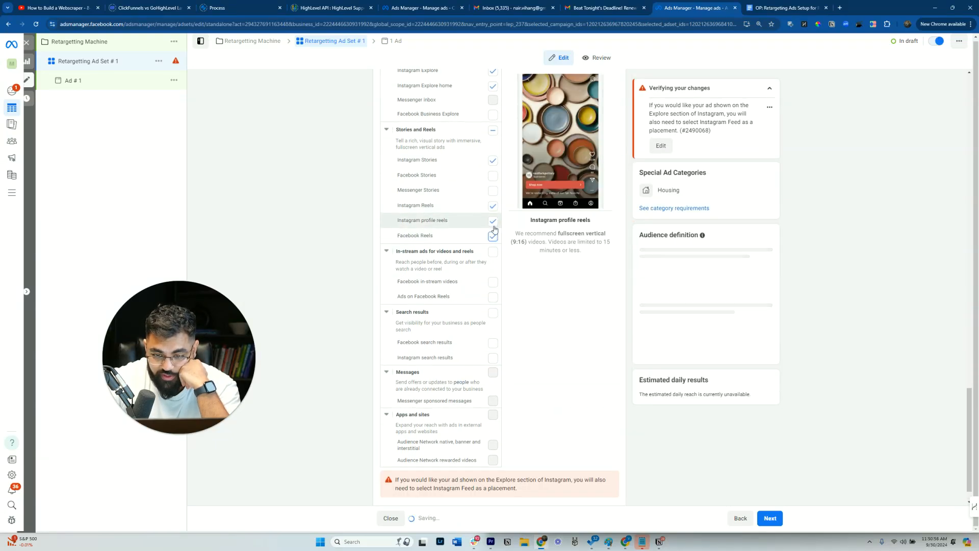
click(493, 207)
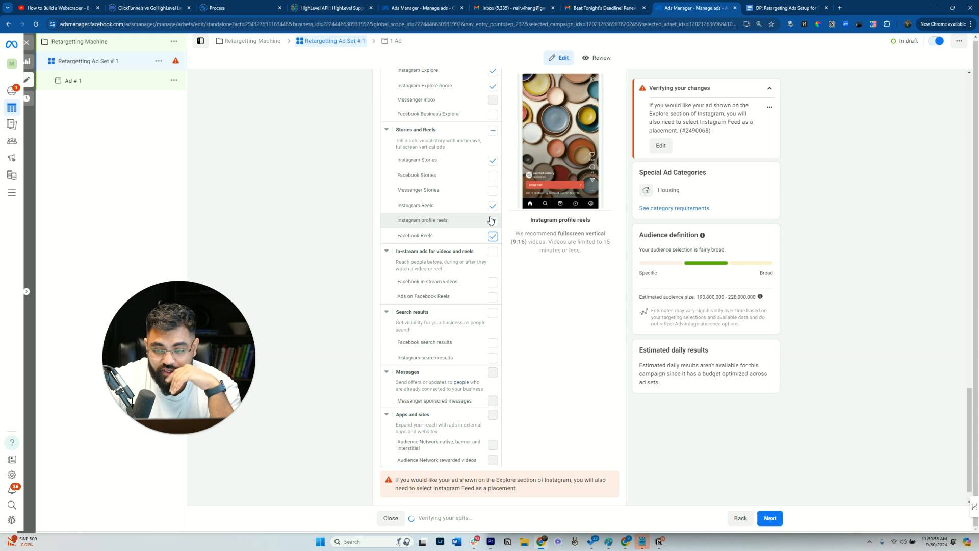
click(493, 176)
scroll(494, 204, up, 3)
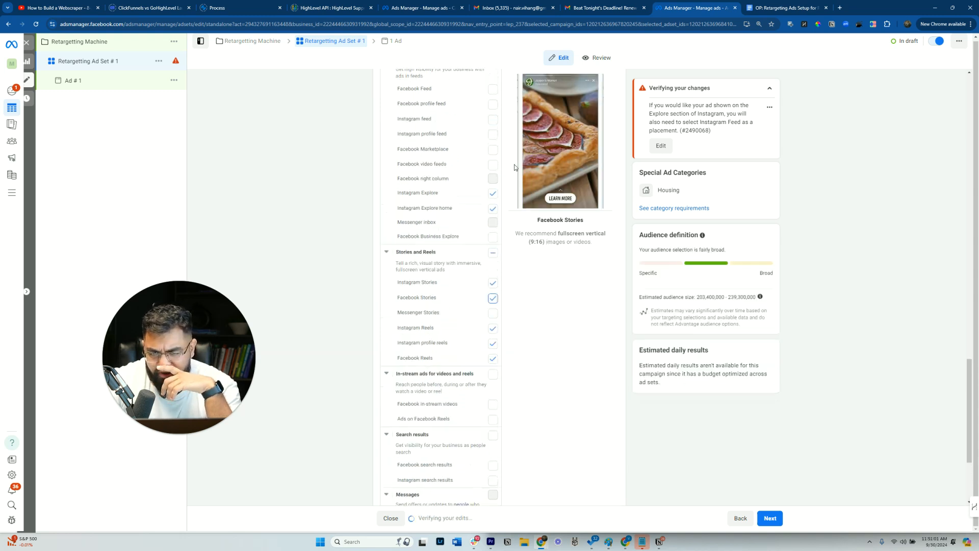
click(493, 198)
click(493, 213)
scroll(543, 339, down, 2)
scroll(531, 356, up, 2)
scroll(535, 354, down, 3)
scroll(540, 352, up, 12)
scroll(538, 351, up, 15)
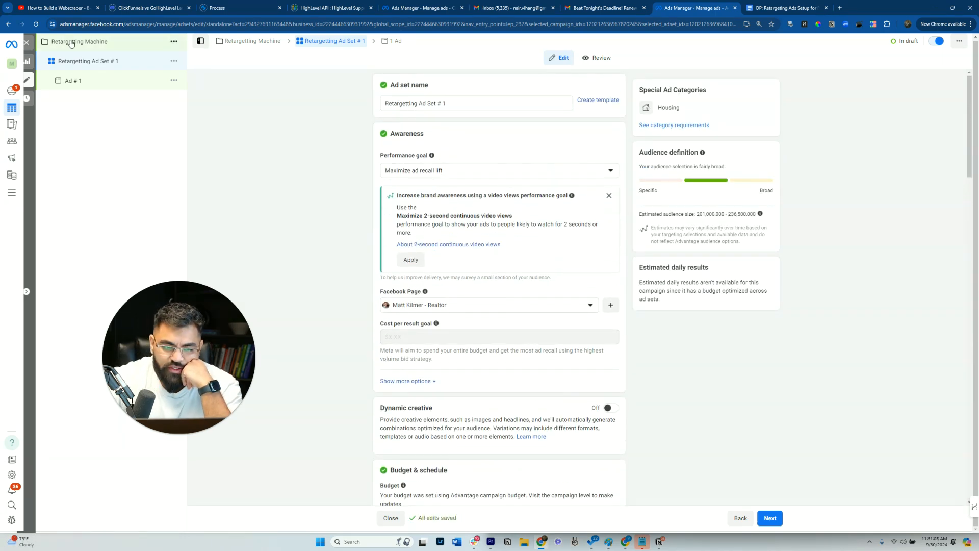
click(99, 79)
scroll(503, 308, down, 4)
scroll(504, 308, down, 5)
click(425, 292)
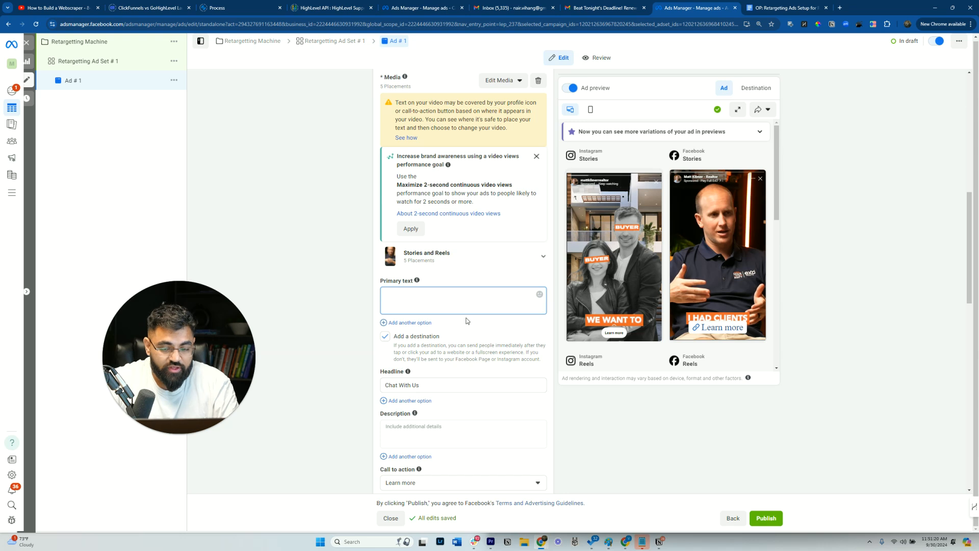
scroll(402, 272, down, 5)
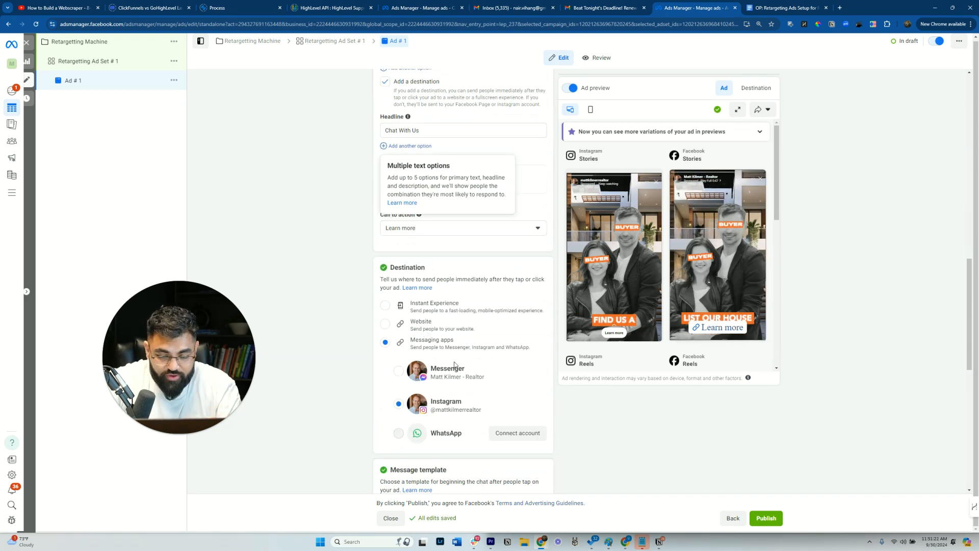
click(396, 324)
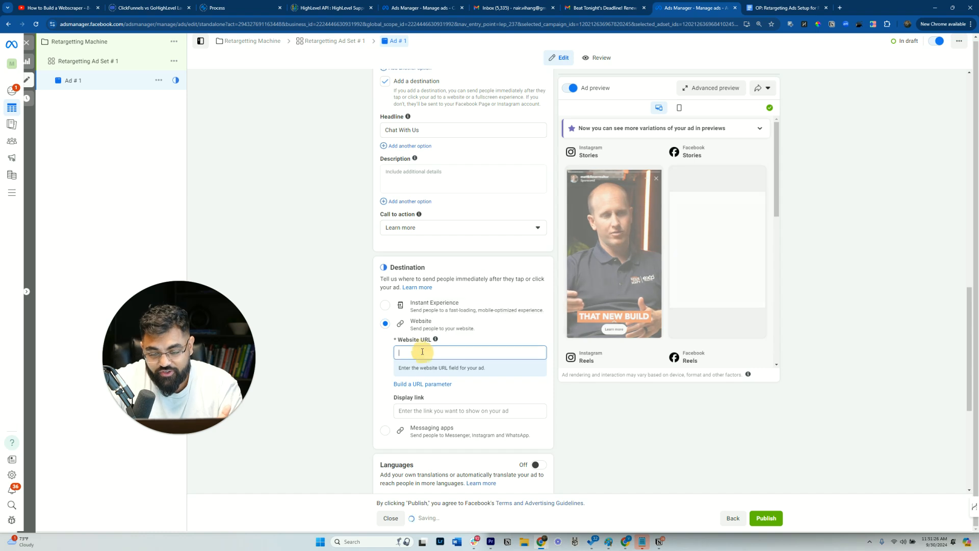
text(th)
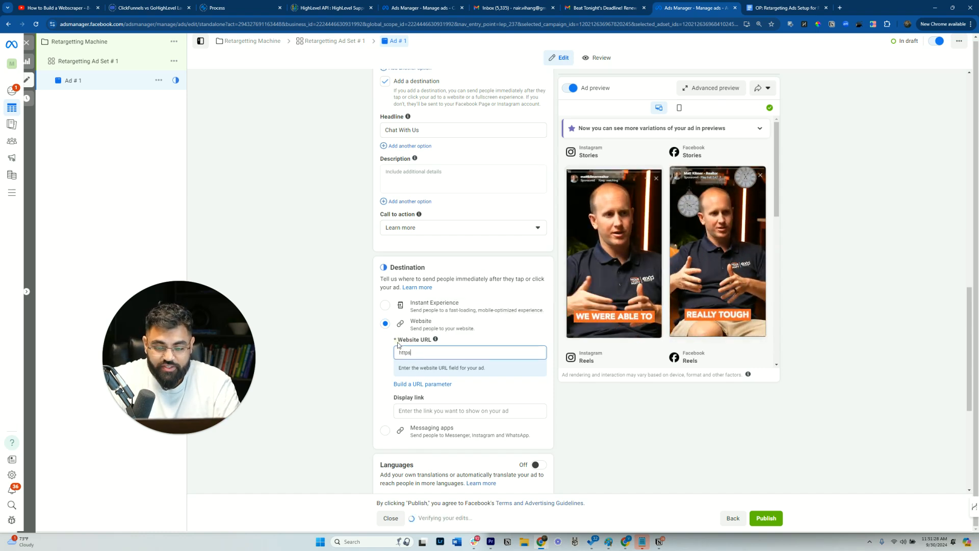
text(tps://movewithmatt.net)
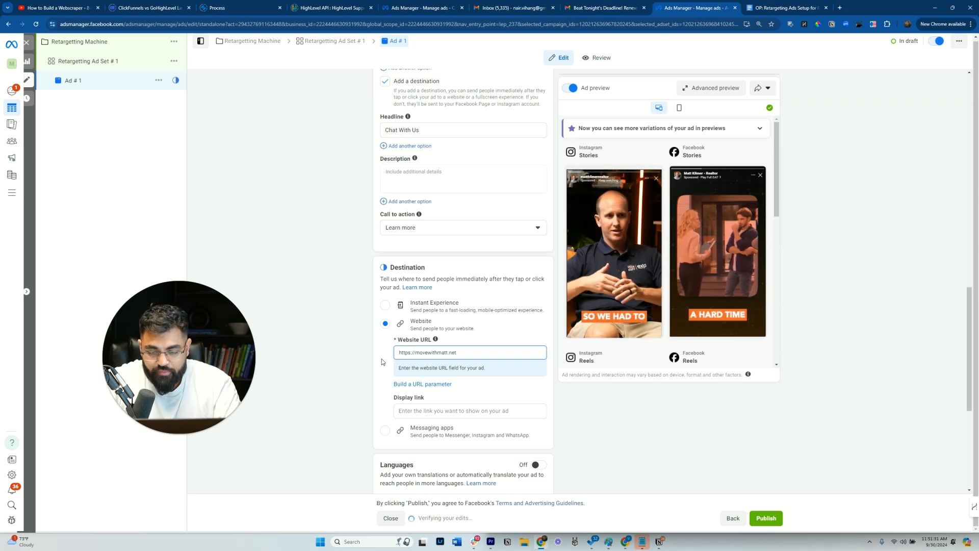
- Open the entered website URL in a new tab to check it, then close that tab
triple_click(424, 353)
right_click(424, 352)
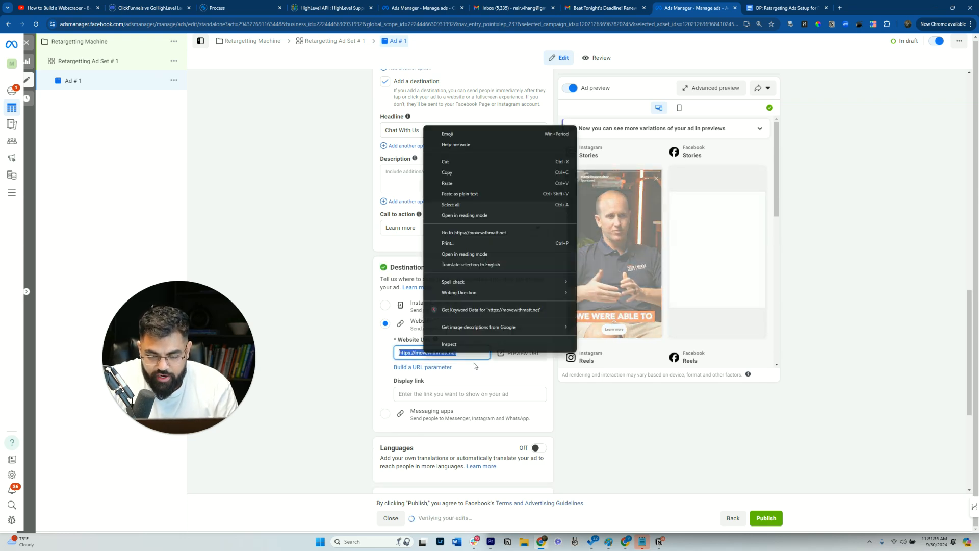
click(489, 232)
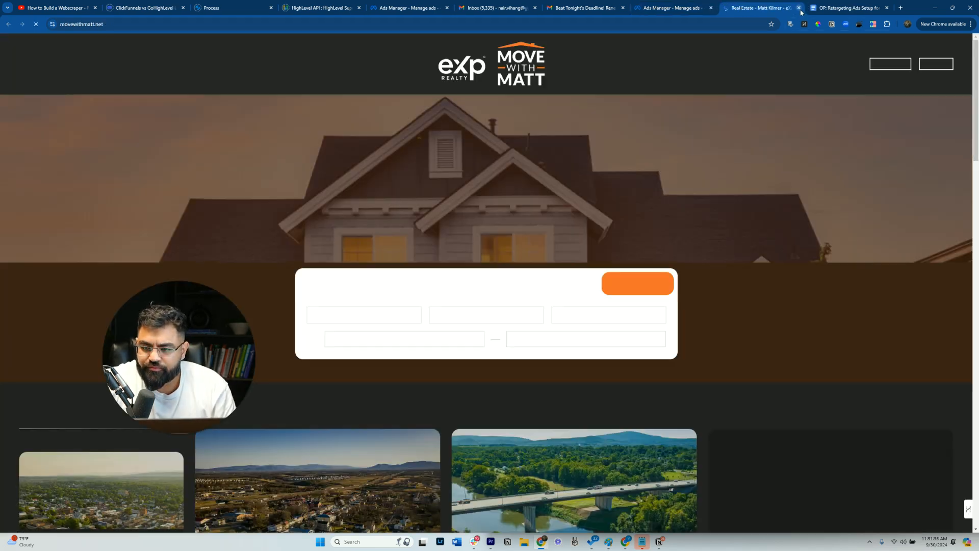
click(799, 7)
- Review the ad's Stories and Reels media placements and the video's crop and trim settings
scroll(491, 339, down, 1)
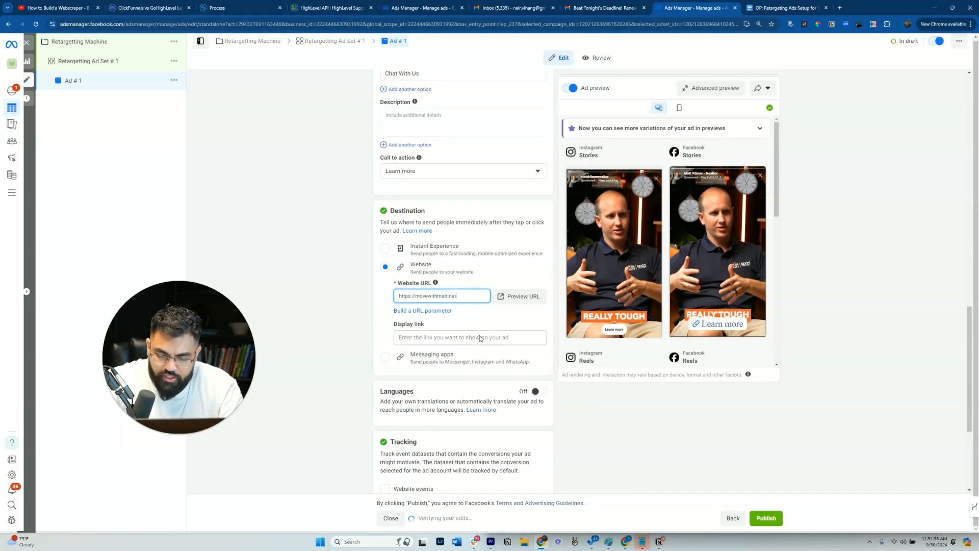
scroll(479, 316, up, 6)
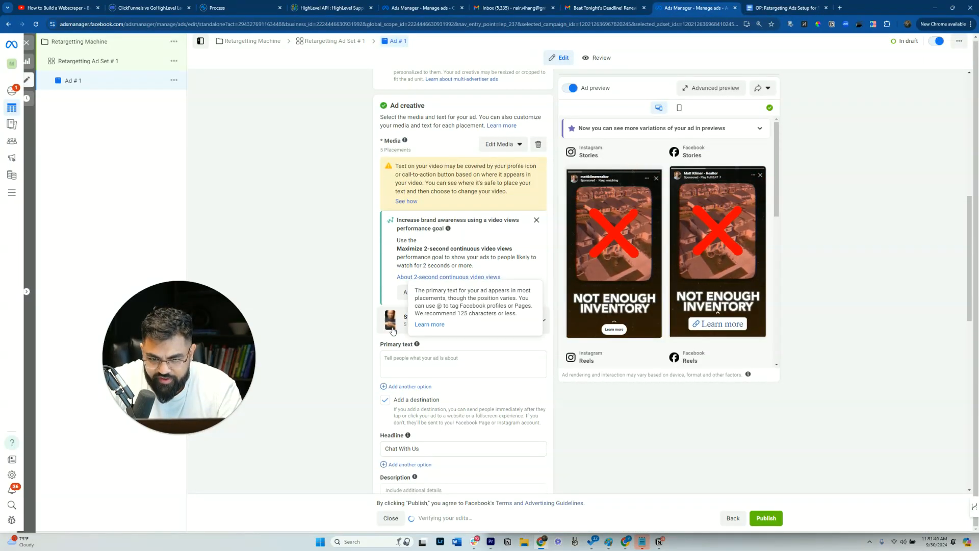
click(440, 318)
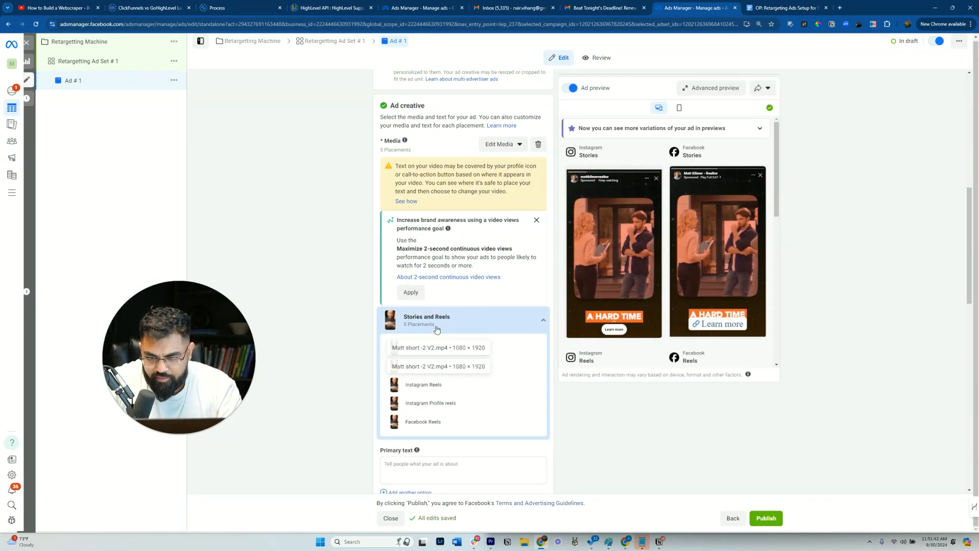
scroll(412, 413, down, 2)
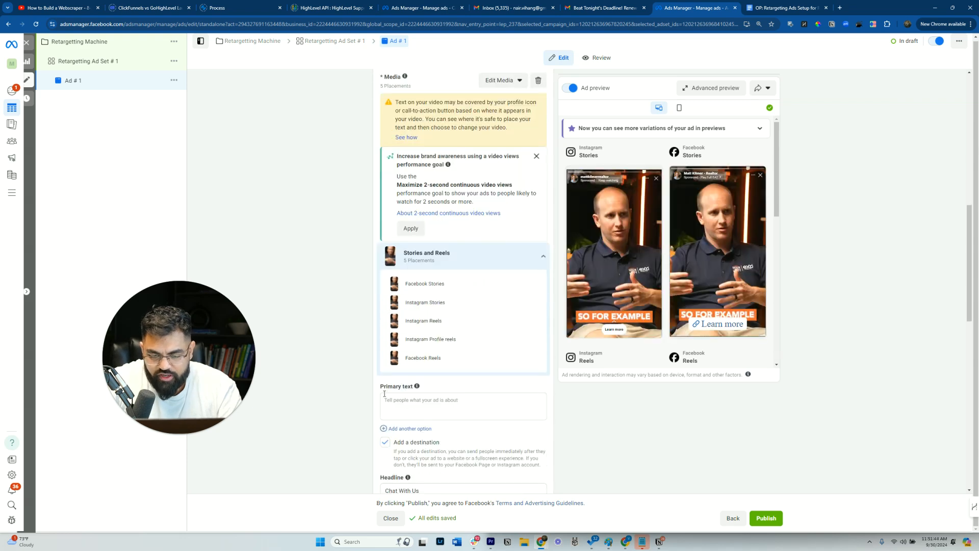
scroll(352, 323, up, 10)
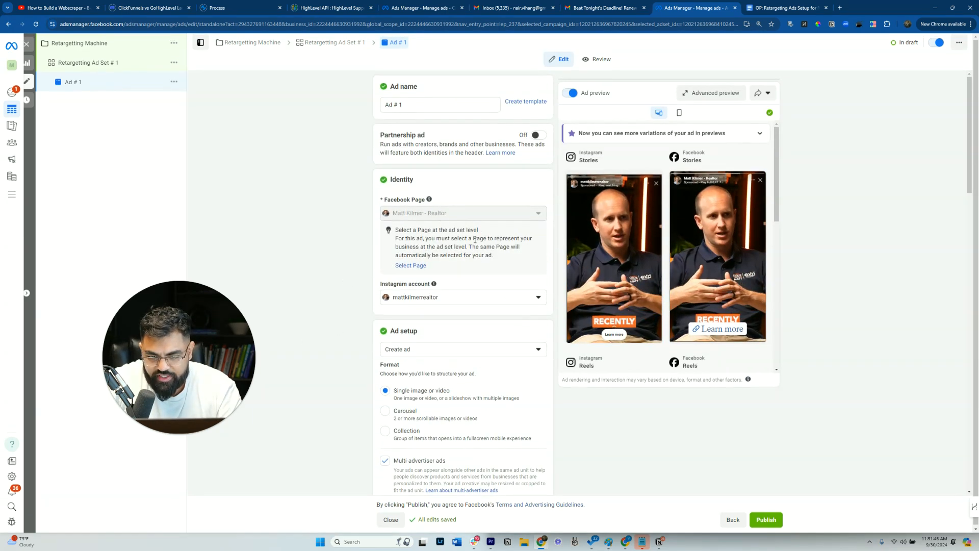
scroll(514, 250, down, 4)
scroll(514, 251, down, 3)
click(501, 300)
click(498, 320)
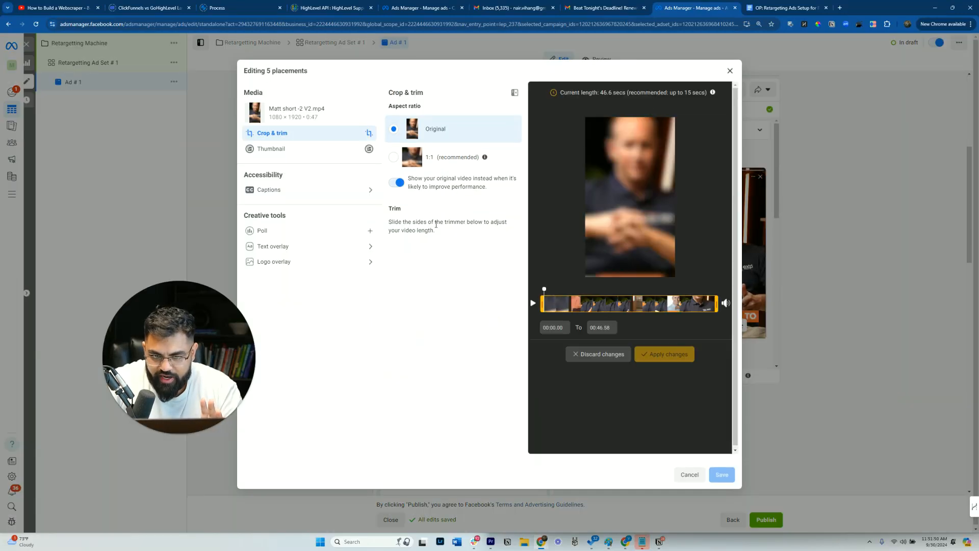
drag(271, 108, 314, 109)
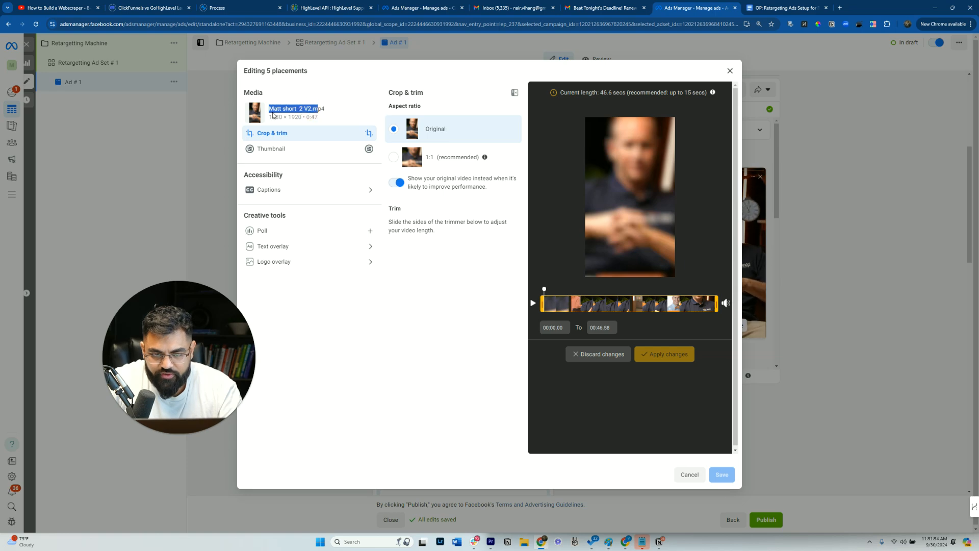
click(175, 121)
- Open the ad set and start creating a new custom audience with Video as its source
click(91, 65)
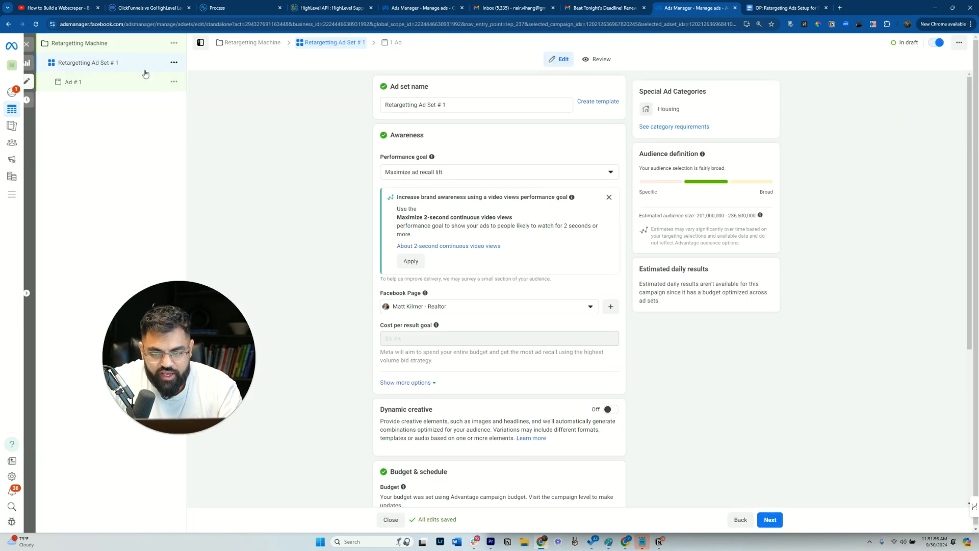
scroll(487, 227, down, 10)
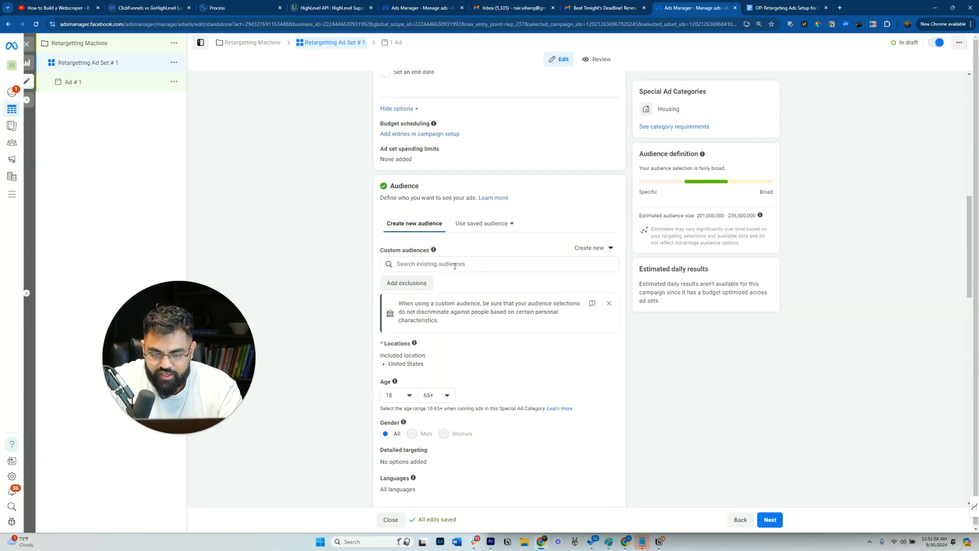
click(591, 248)
click(589, 275)
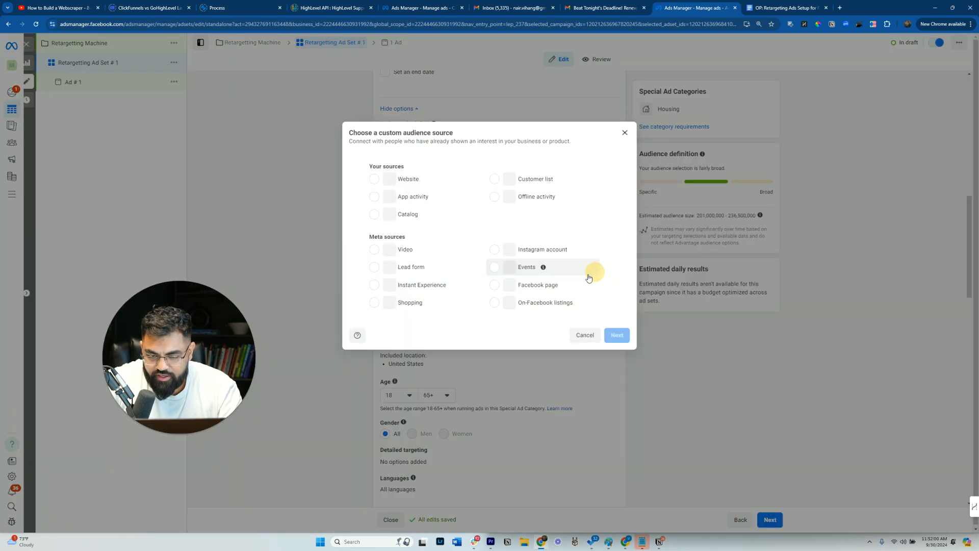
click(406, 254)
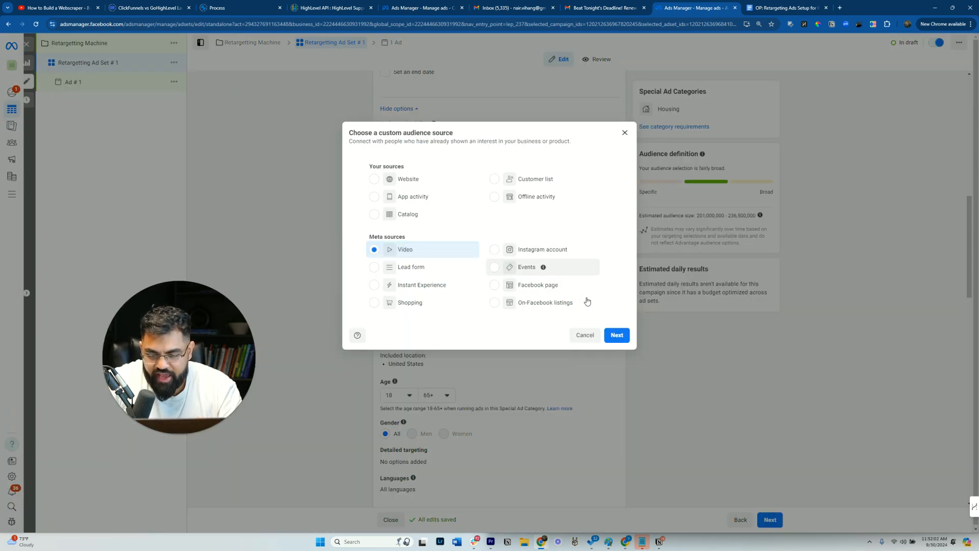
click(619, 335)
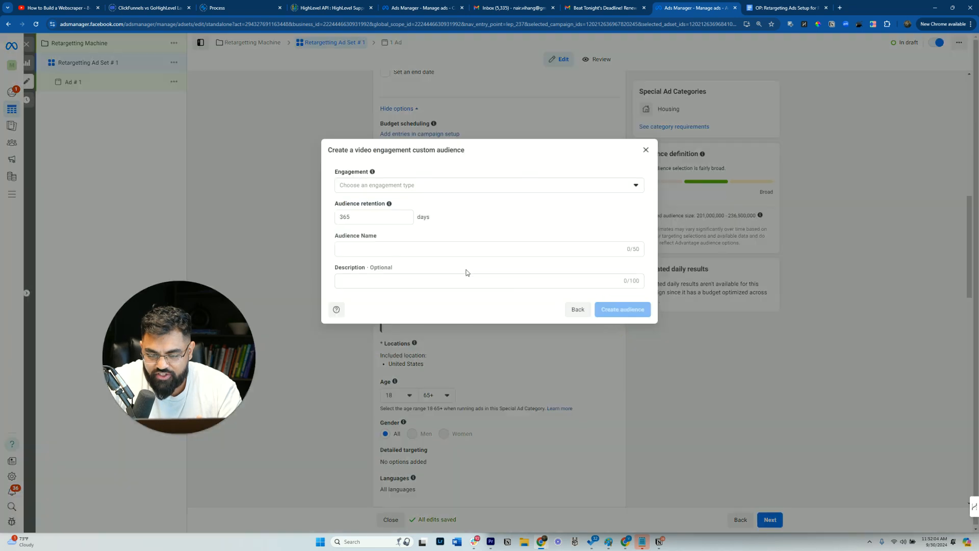
- Set the audience retention to 3 days and the engagement to ThruPlay viewers, then open video selection
drag(372, 217, 302, 213)
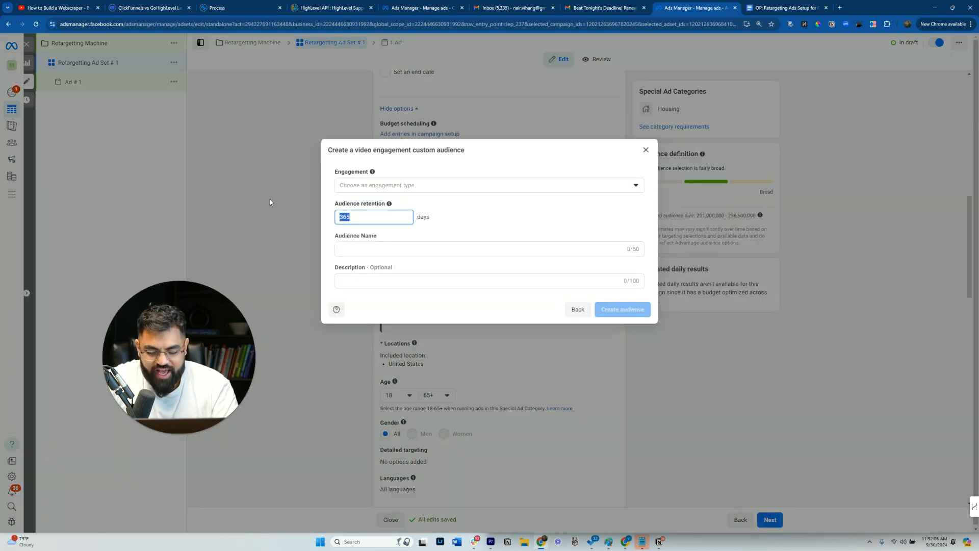
text(7)
click(384, 188)
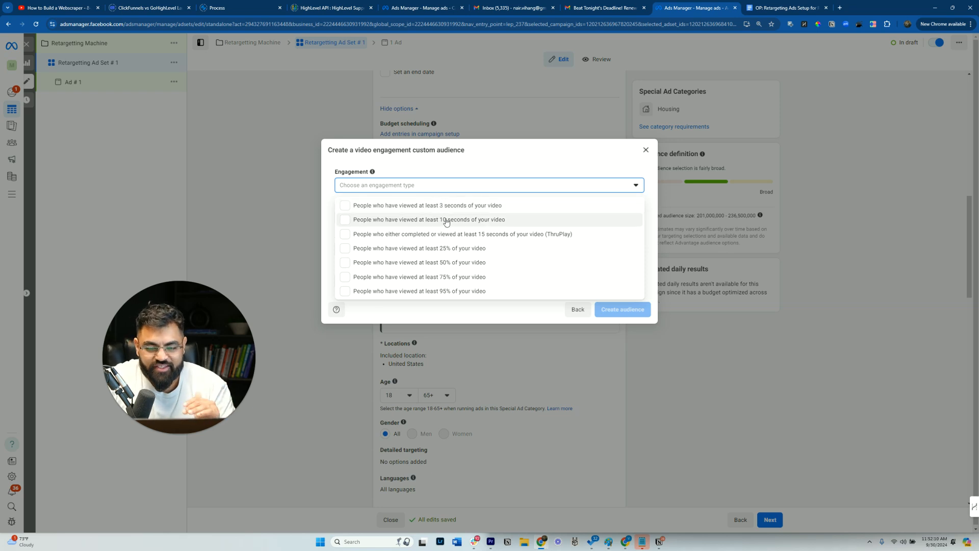
click(442, 236)
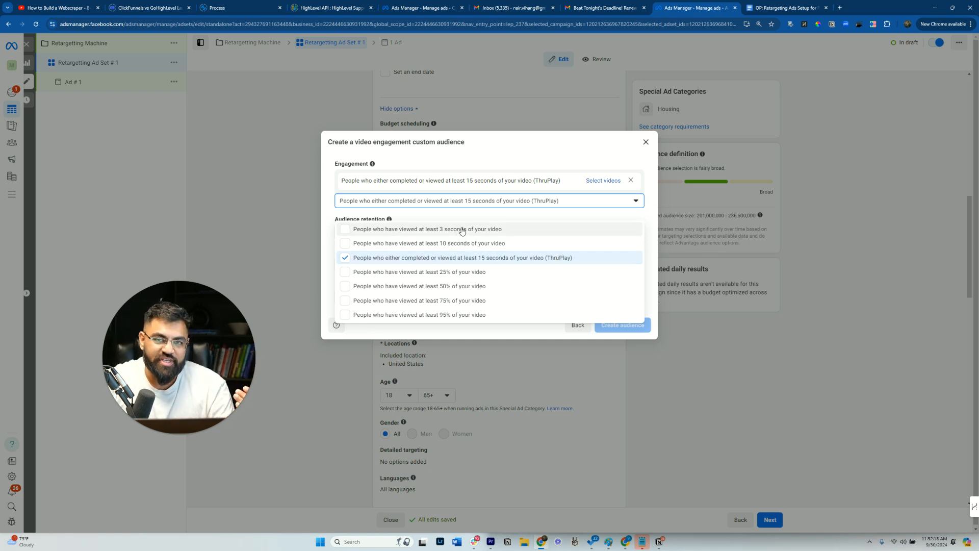
click(573, 176)
click(601, 182)
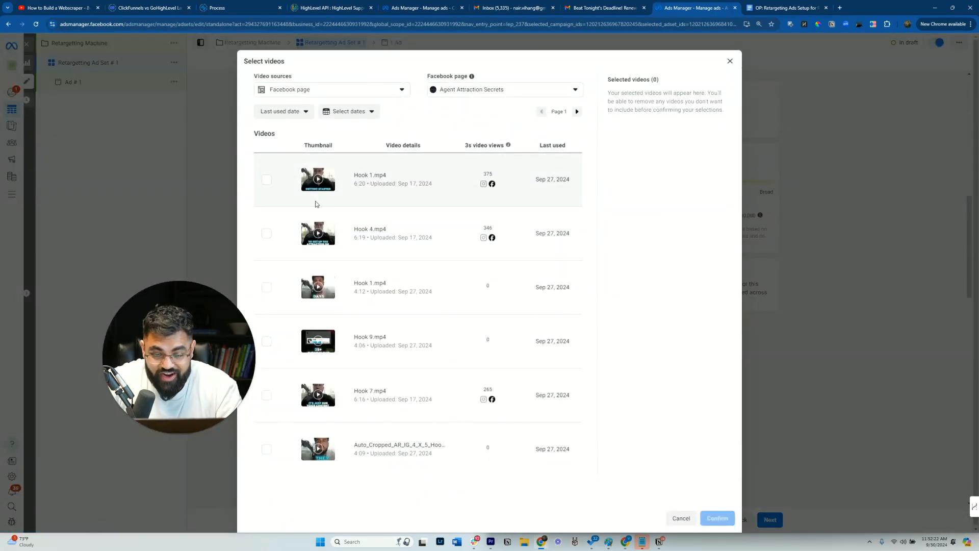
click(459, 91)
text(matt)
click(483, 145)
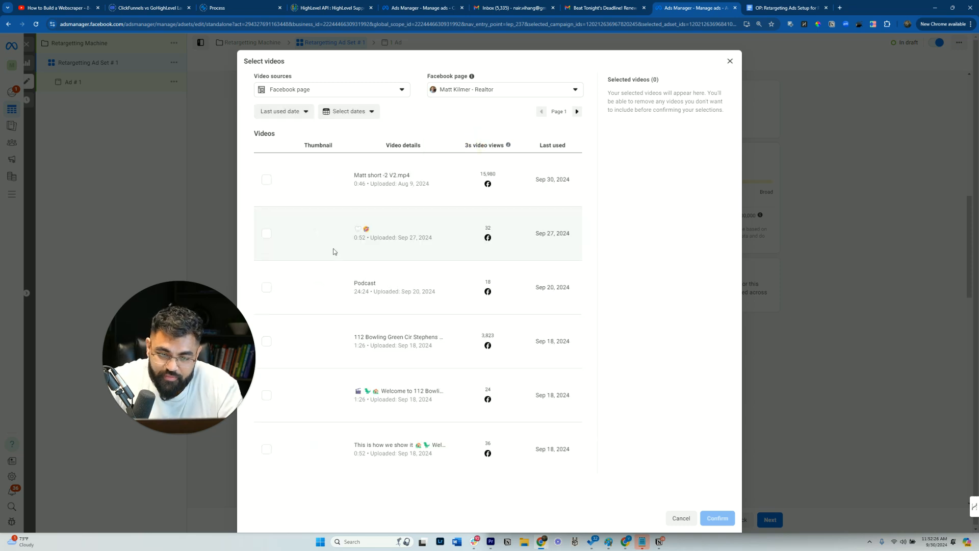
click(269, 185)
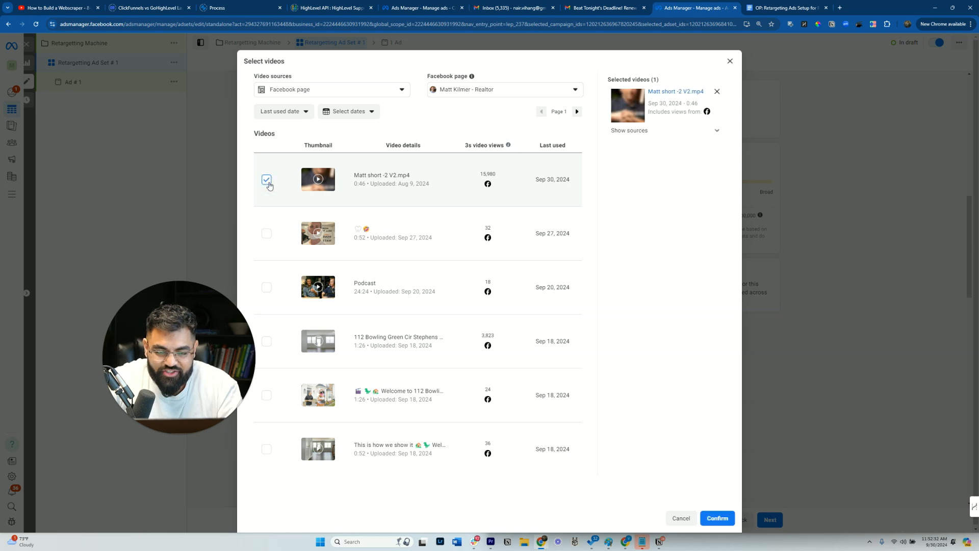
click(717, 518)
click(354, 280)
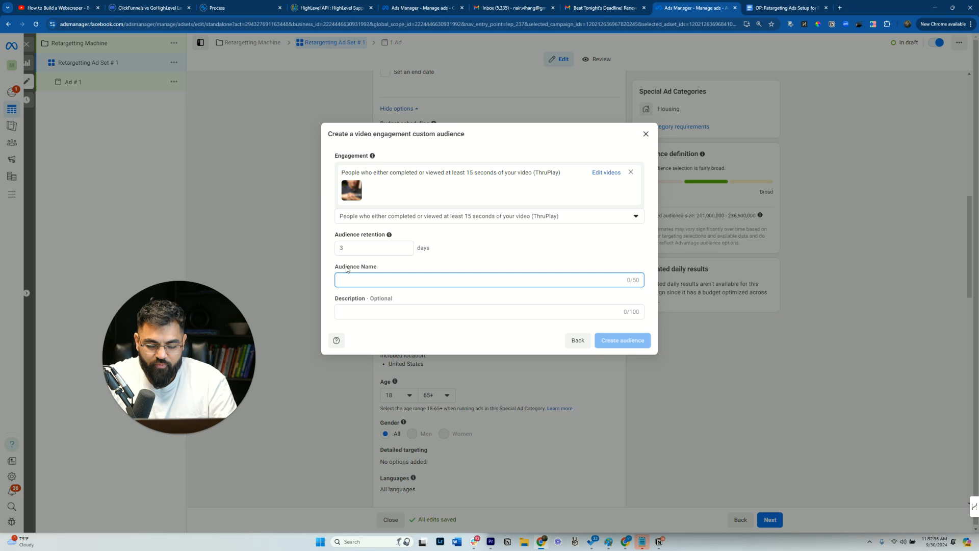
text(Matt Short V2)
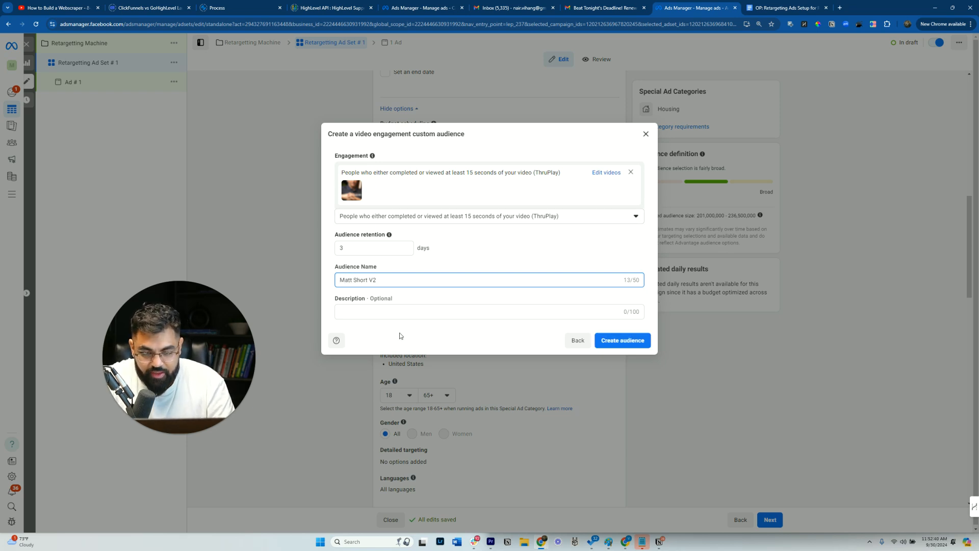
click(611, 342)
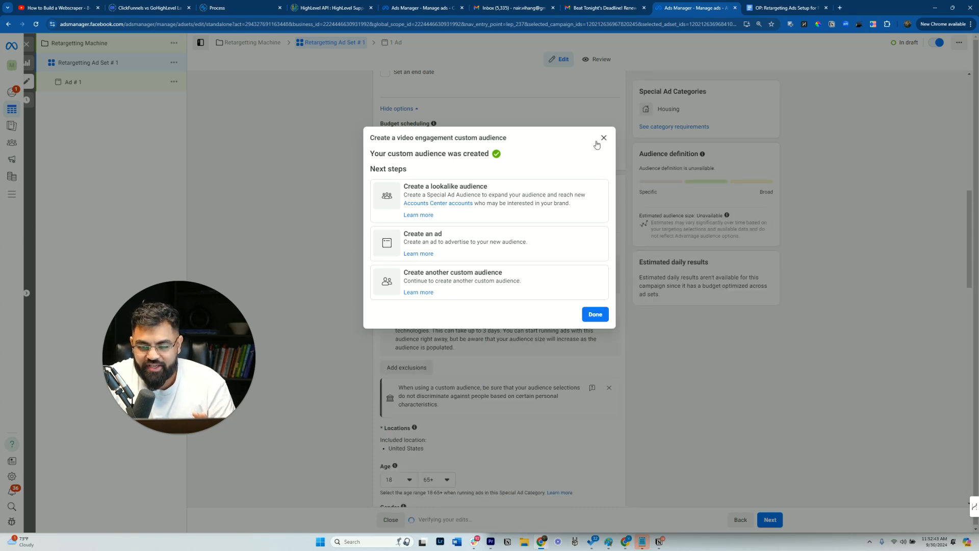
click(602, 139)
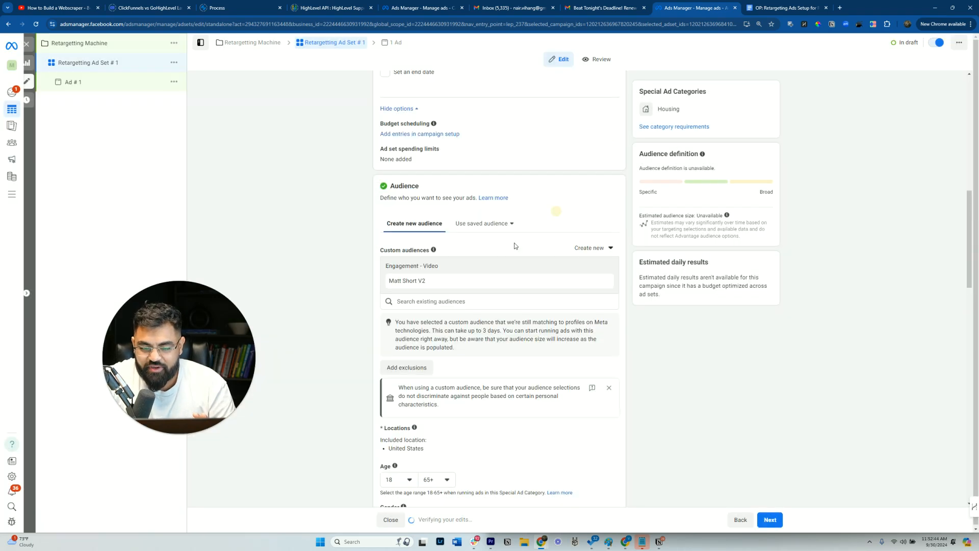
scroll(428, 196, down, 1)
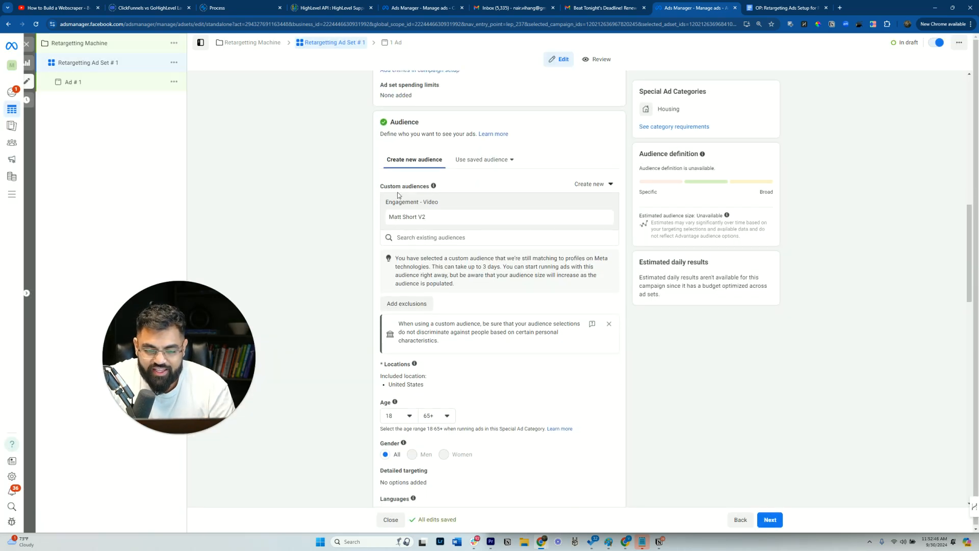
click(405, 306)
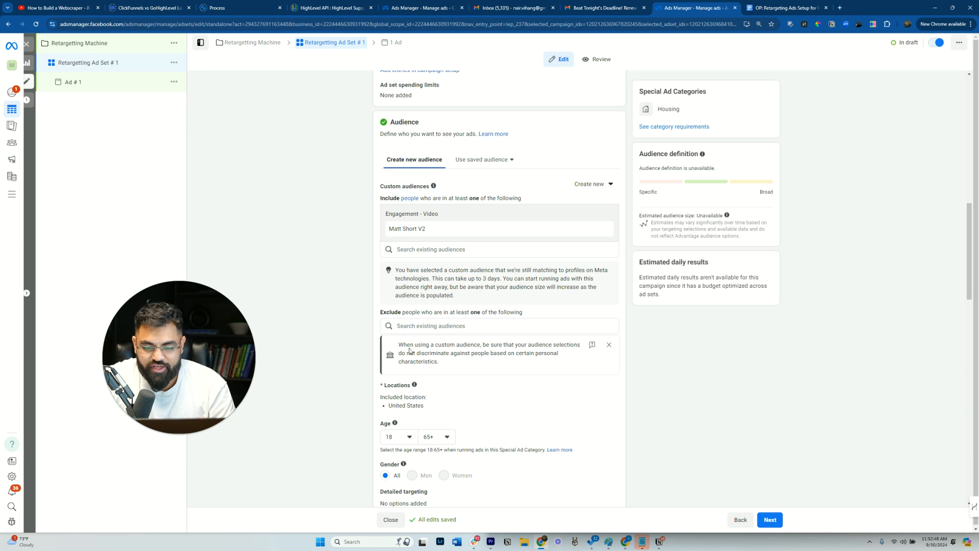
click(428, 252)
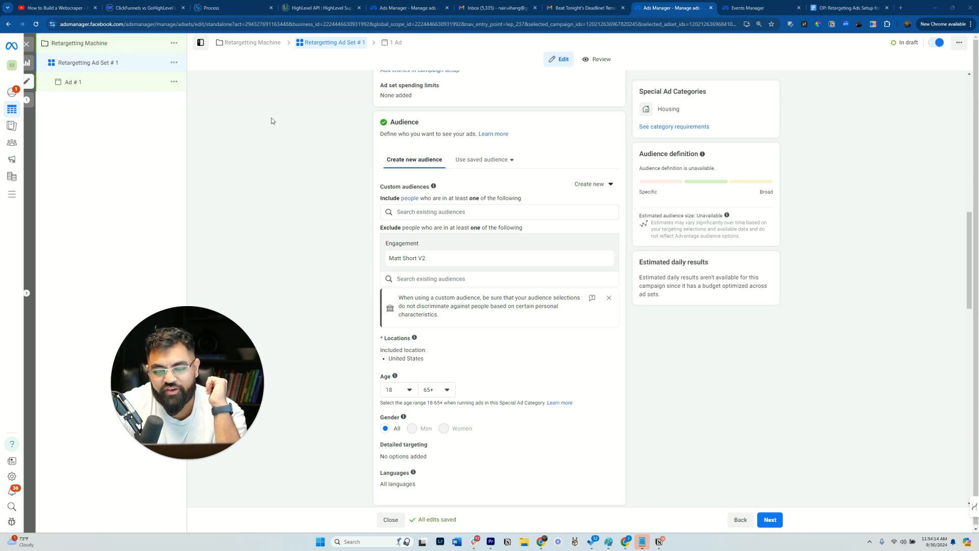
- Start another new video custom audience for the included audiences
click(438, 211)
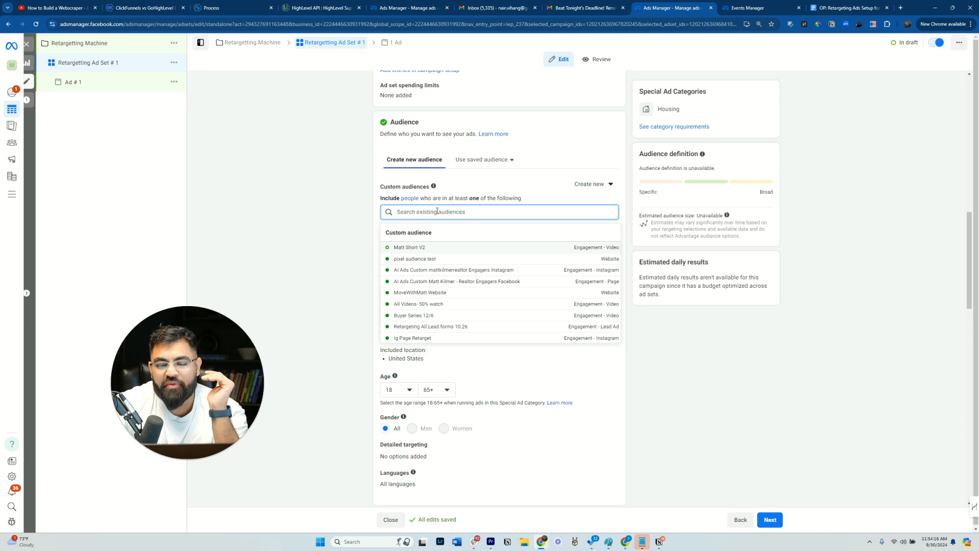
click(607, 184)
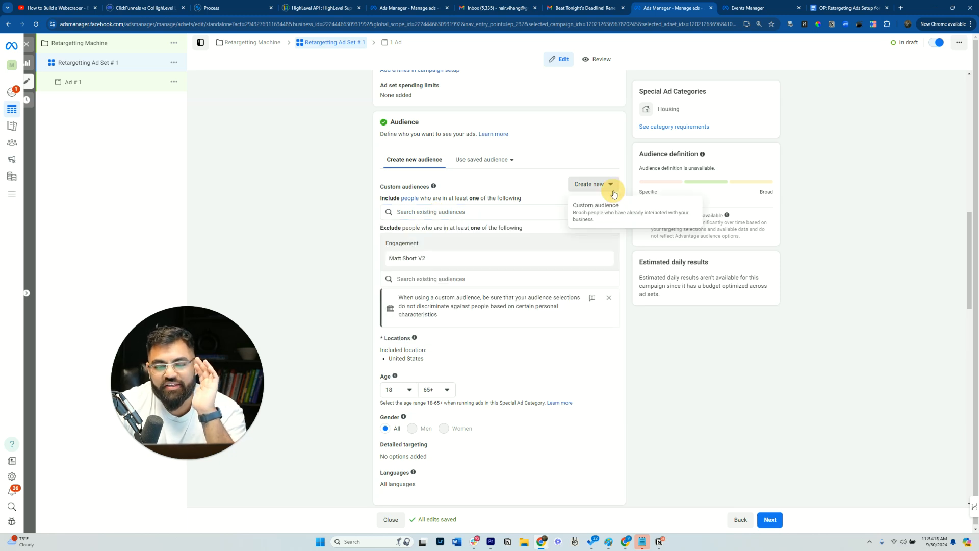
click(619, 215)
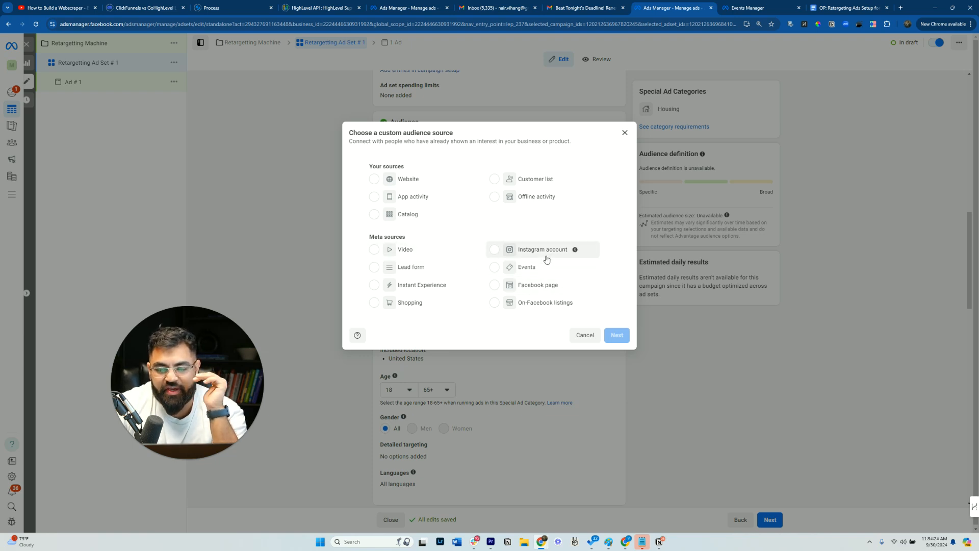
click(425, 249)
click(616, 330)
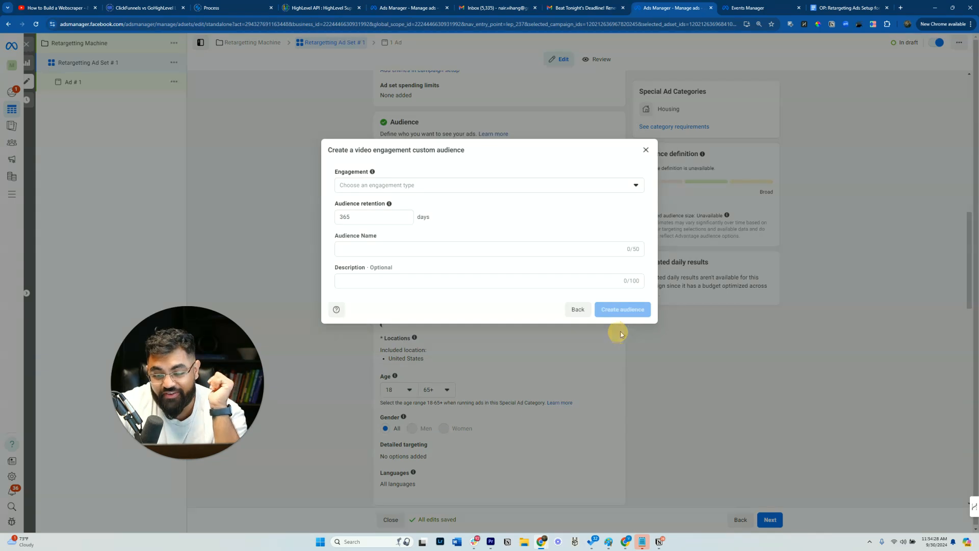
- Set the engagement to ThruPlay viewers and open the video selection
click(405, 188)
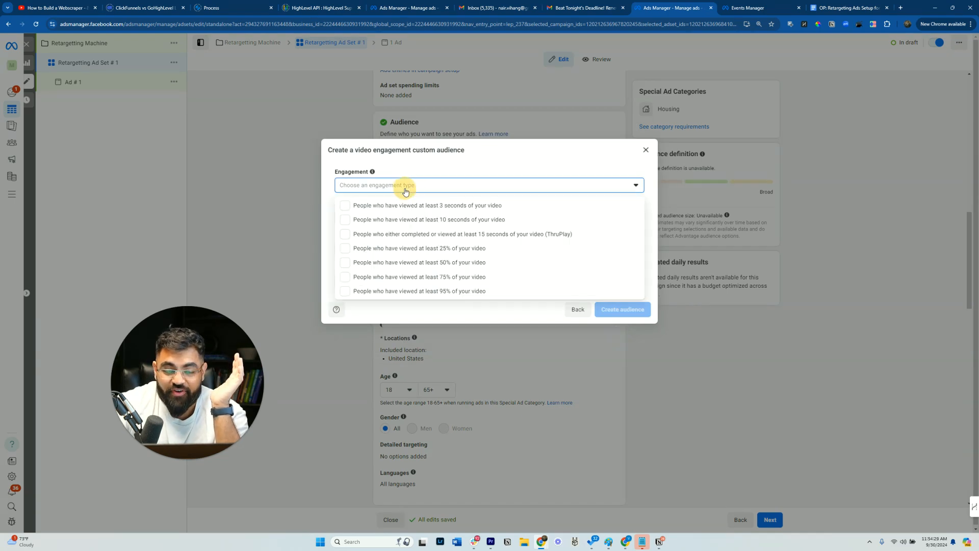
click(437, 234)
click(449, 161)
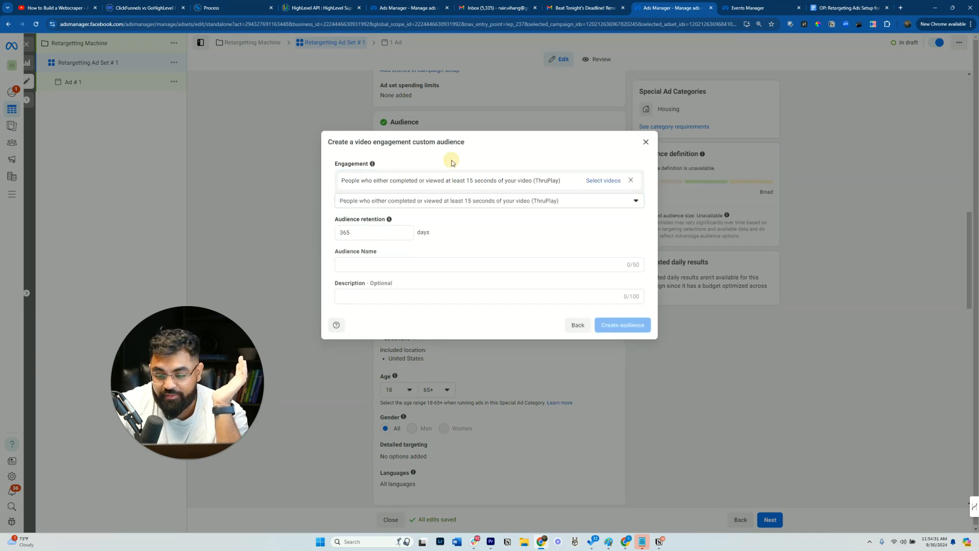
click(603, 180)
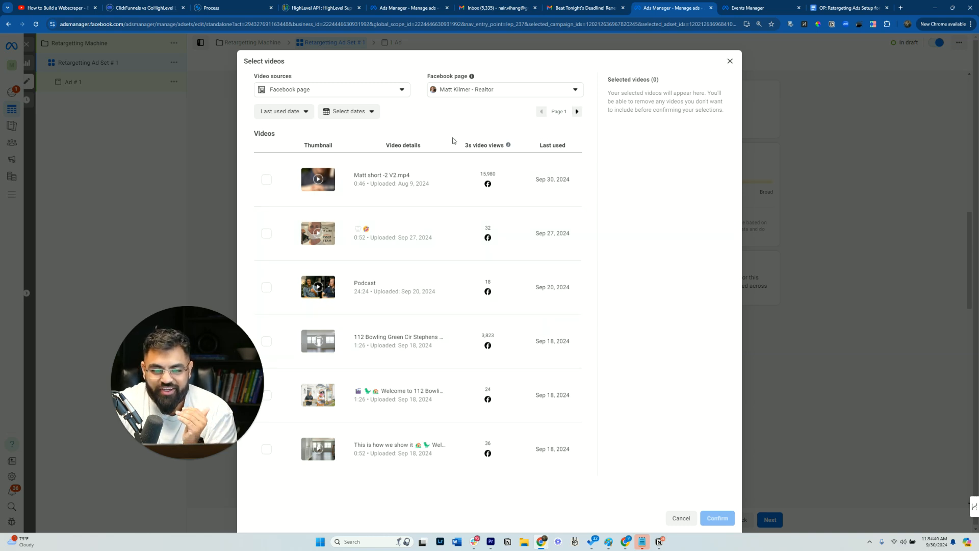
click(577, 111)
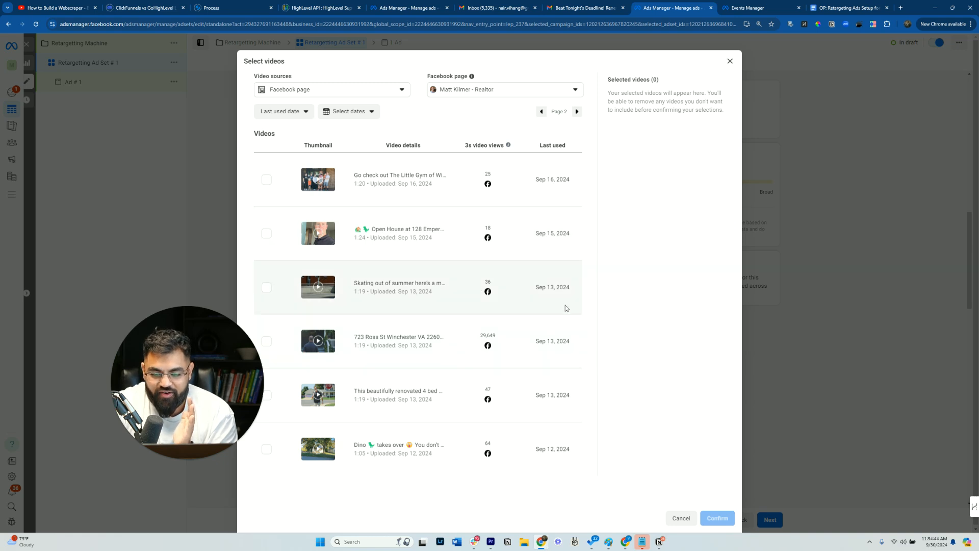
drag(481, 336, 505, 340)
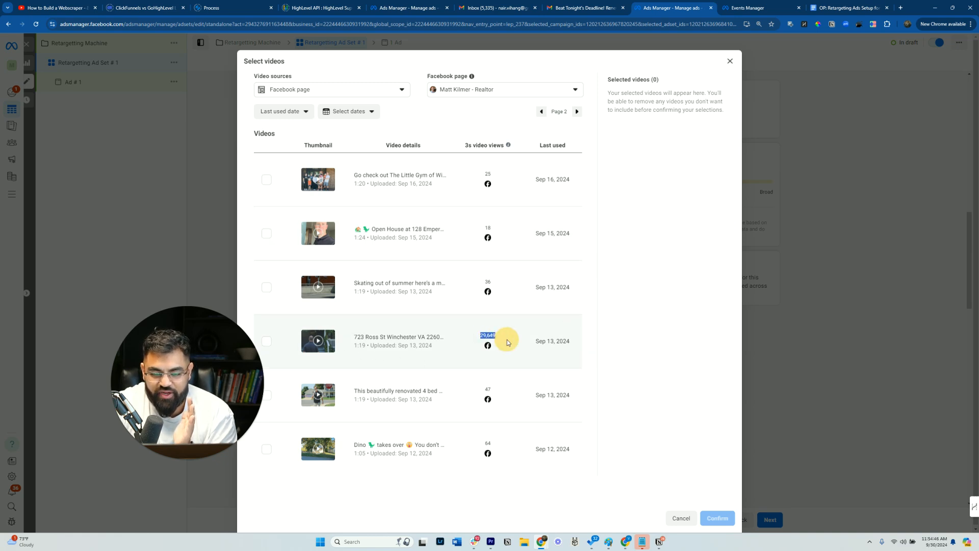
click(266, 341)
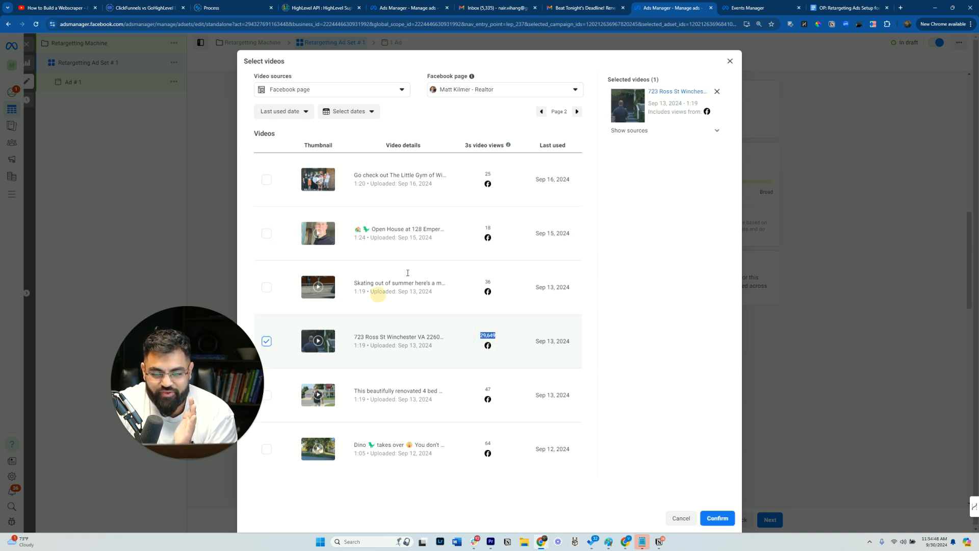
click(577, 112)
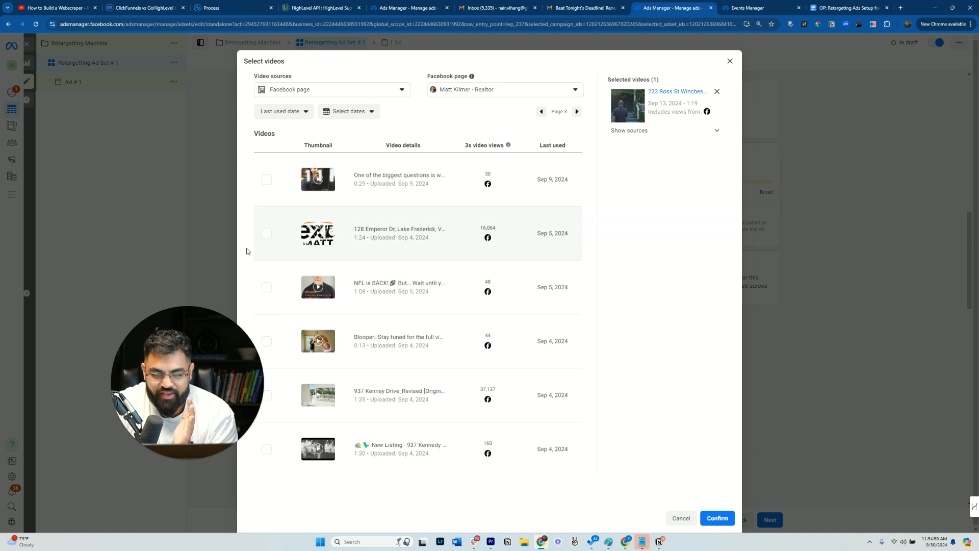
click(266, 235)
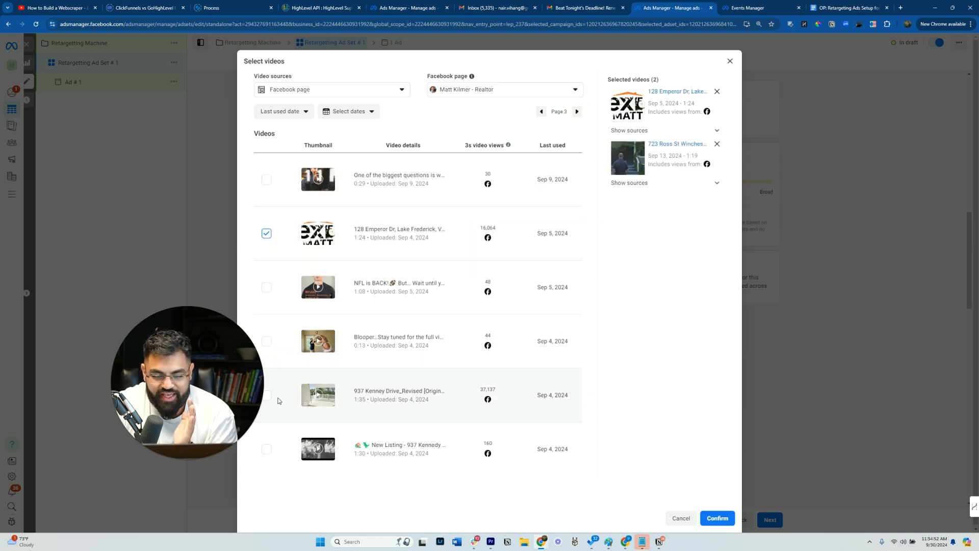
click(266, 396)
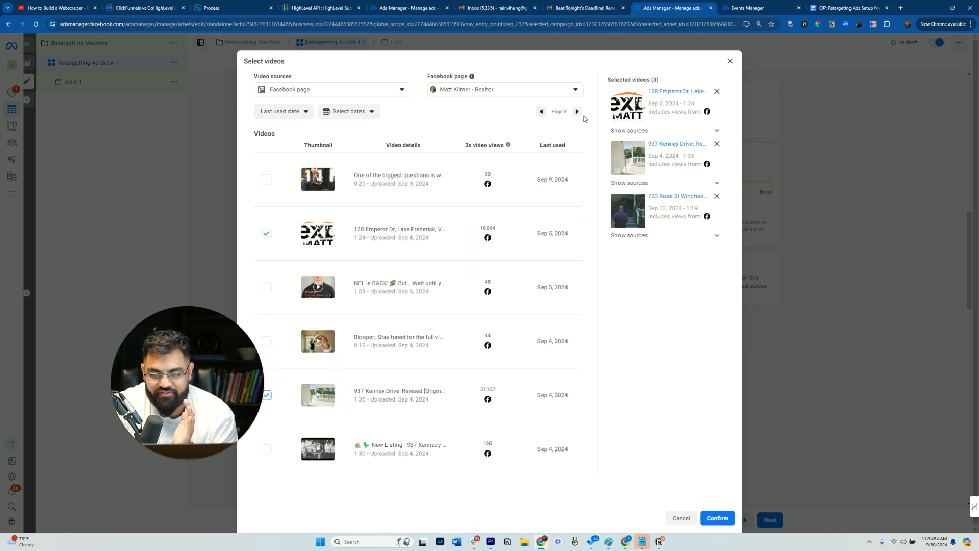
click(577, 112)
click(577, 111)
click(577, 111)
click(577, 112)
click(577, 112)
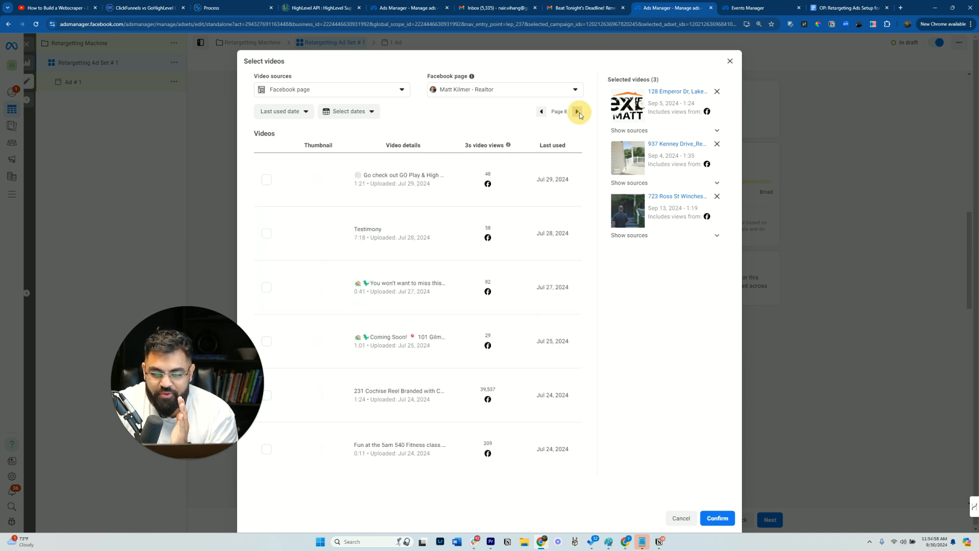
click(577, 112)
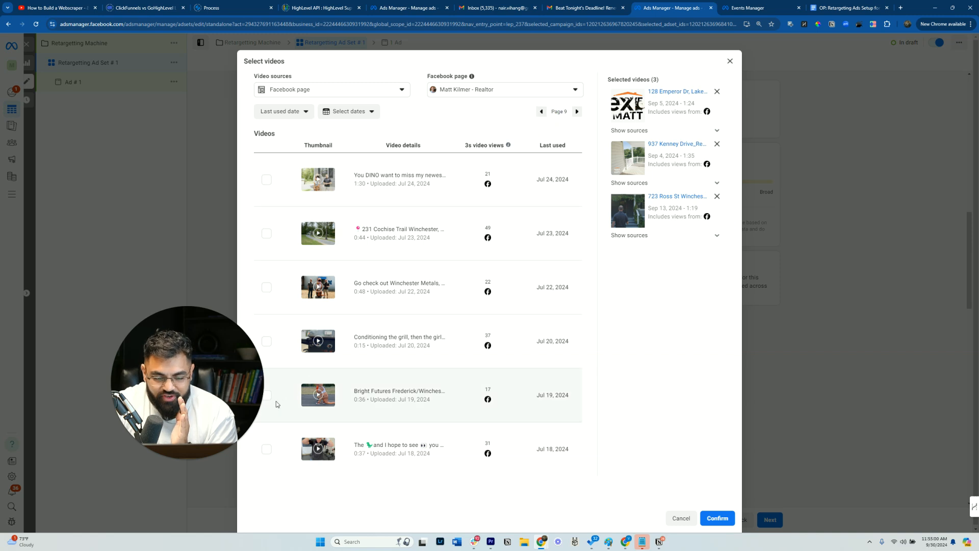
click(541, 111)
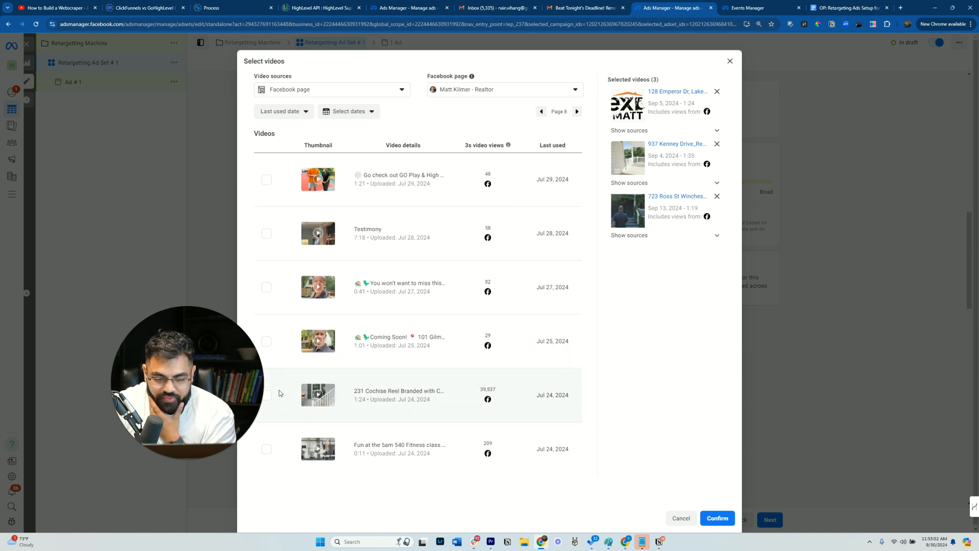
click(267, 398)
click(577, 111)
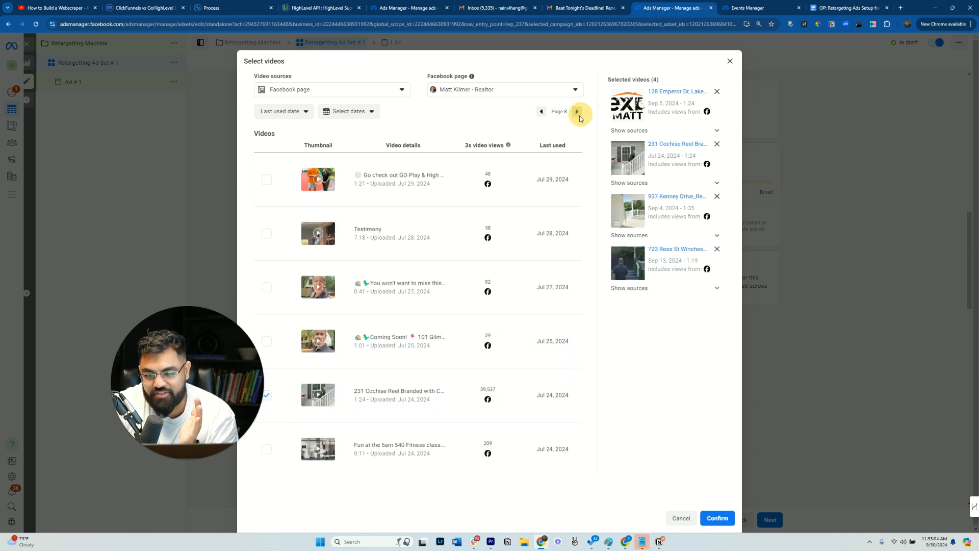
click(578, 112)
click(577, 112)
click(578, 112)
click(539, 111)
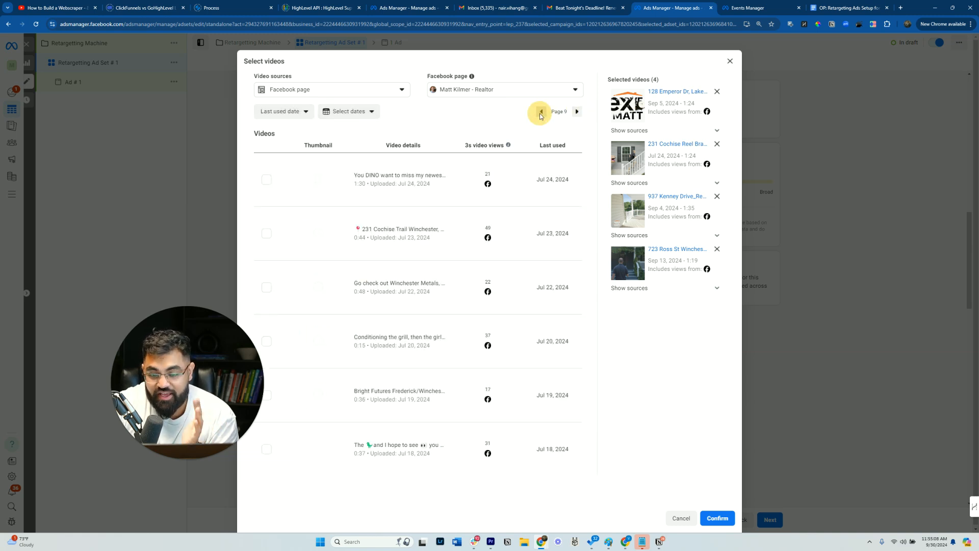
click(538, 112)
click(539, 112)
click(538, 111)
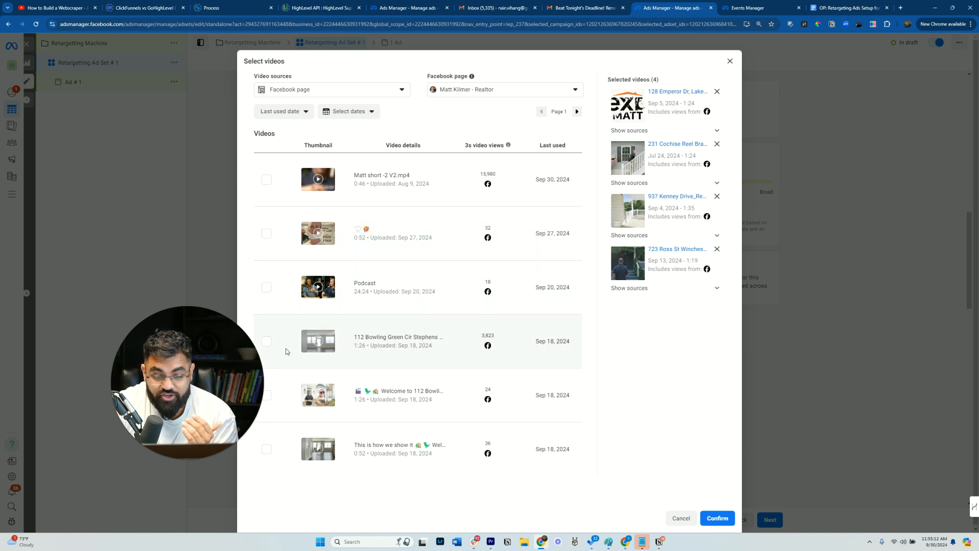
click(268, 340)
drag(176, 383, 134, 404)
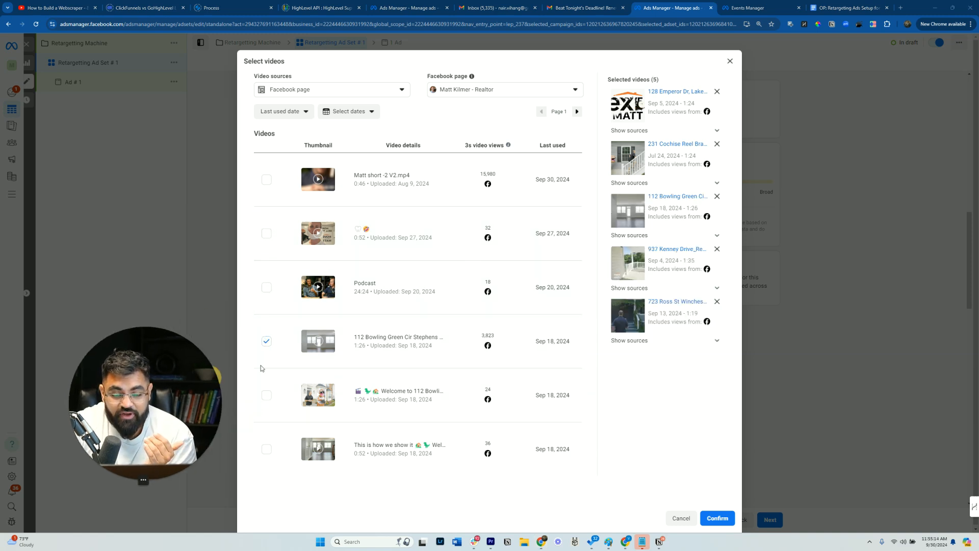
- Page forward to page 7 and select the Matt short -1.mp4 video
click(541, 113)
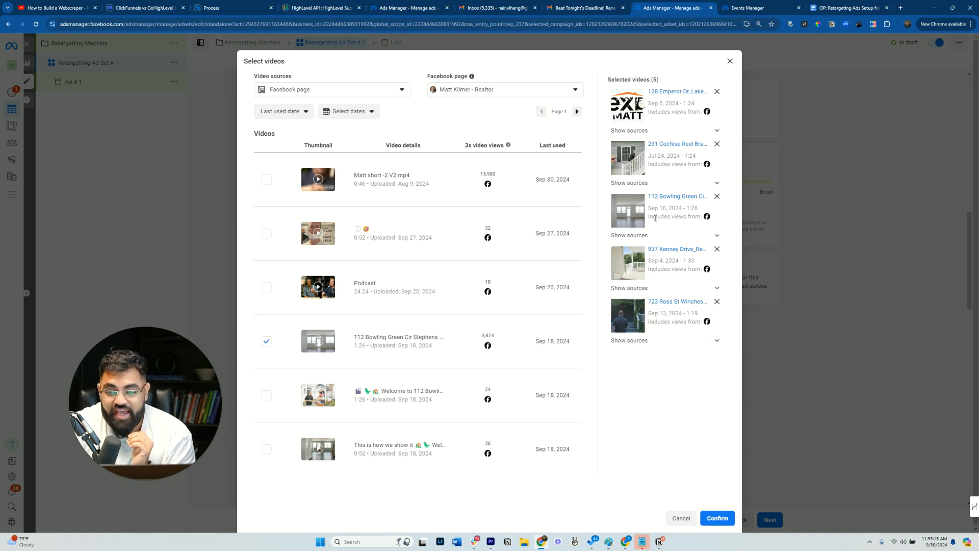
click(578, 111)
click(578, 112)
click(577, 112)
click(578, 112)
click(578, 111)
click(579, 113)
click(579, 113)
click(543, 112)
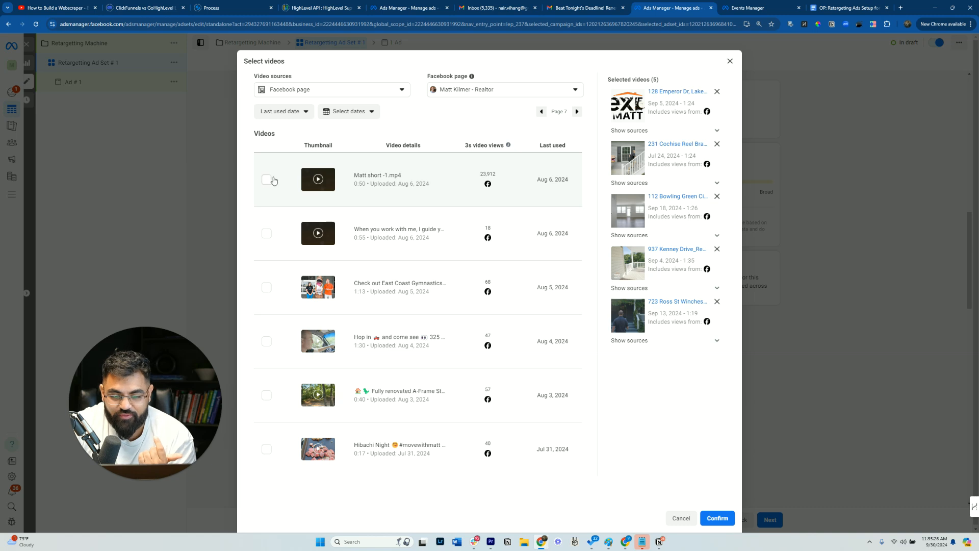
click(573, 111)
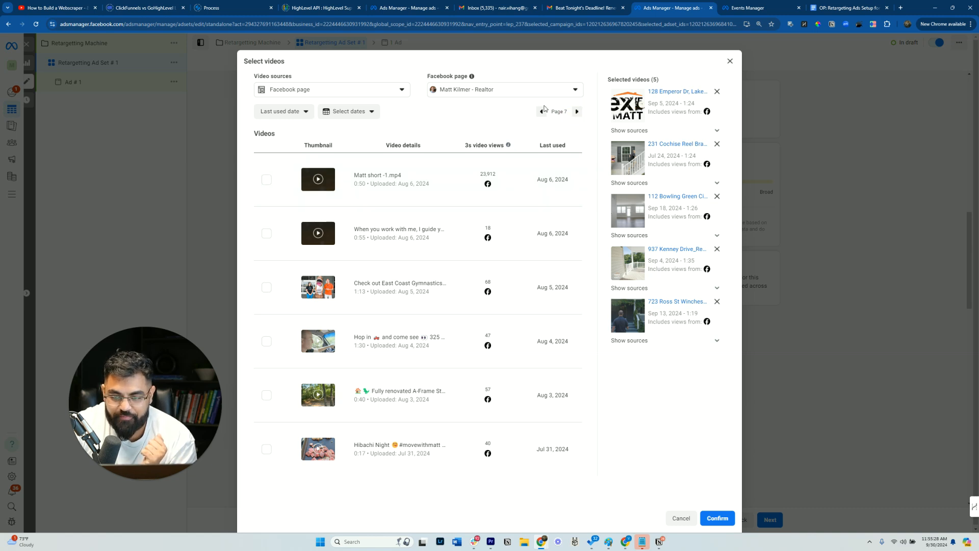
click(266, 180)
- Confirm the selected videos for the video engagement audience
click(577, 111)
click(577, 111)
click(544, 112)
click(541, 107)
click(542, 107)
click(541, 111)
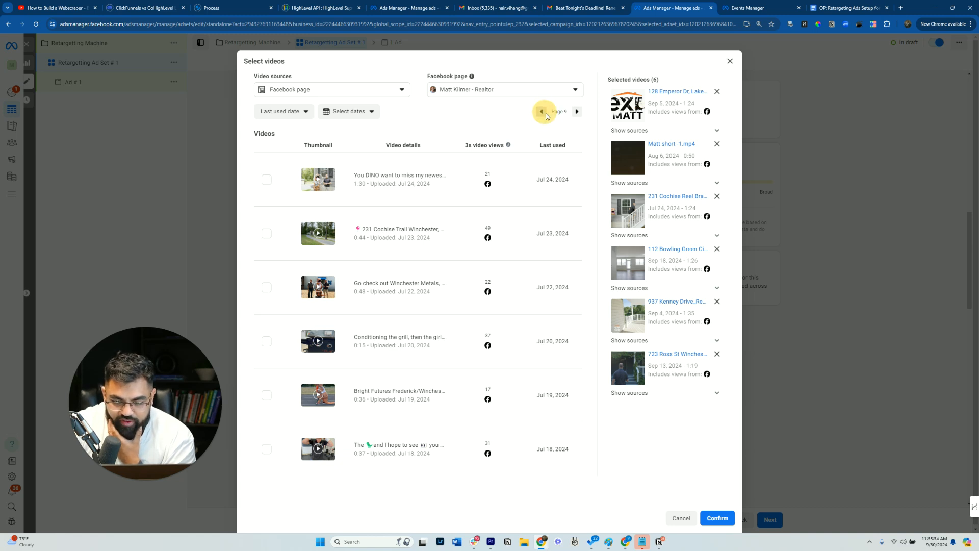
click(716, 518)
- Set the audience retention to 90 days
double_click(371, 249)
text(30)
double_click(351, 255)
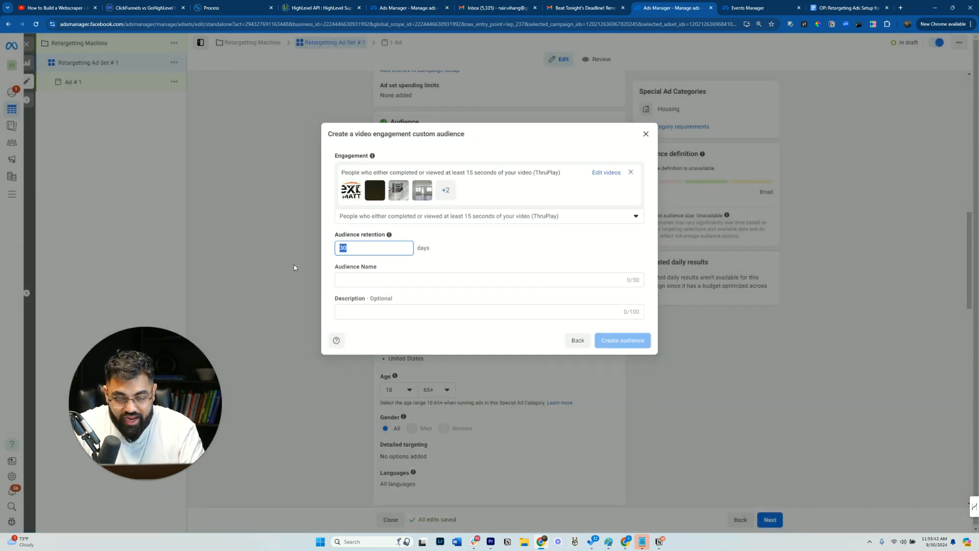
text(90)
key(Tab)
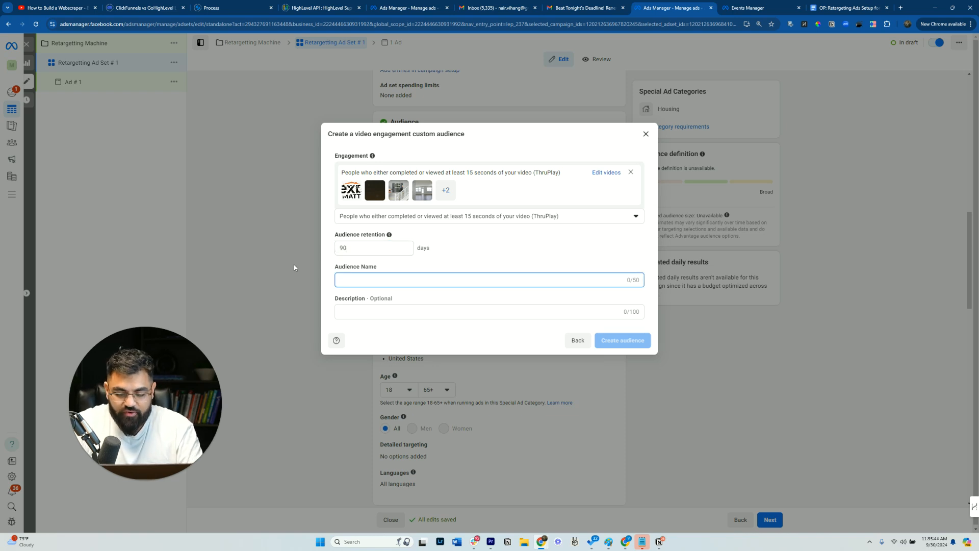
- Name the audience [THROWAWAY] 90-day Video Views and create it
text(90=da)
key(BackSpace)
key(BackSpace)
key(BackSpace)
key(BackSpace)
key(BackSpace)
text([THROWAWAY] 90-dau)
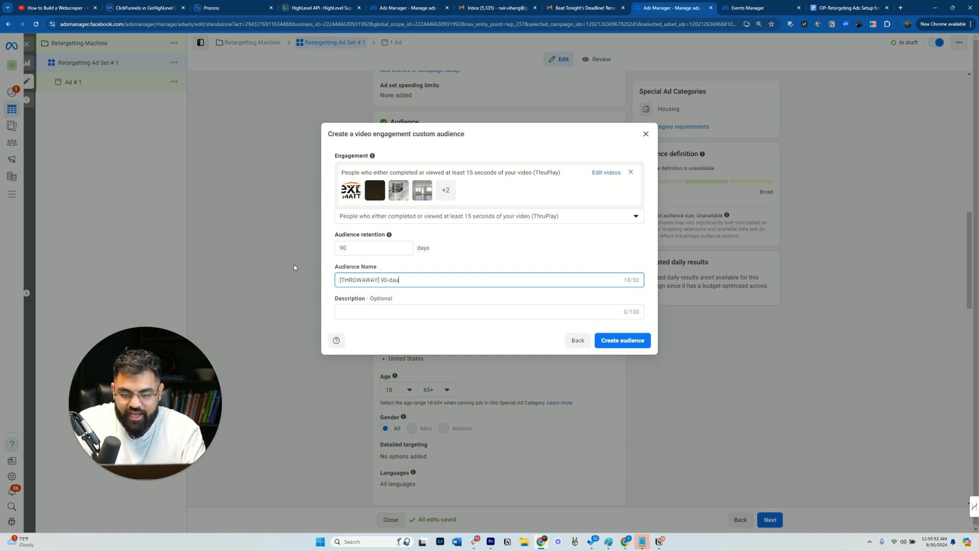
text(y Video Views)
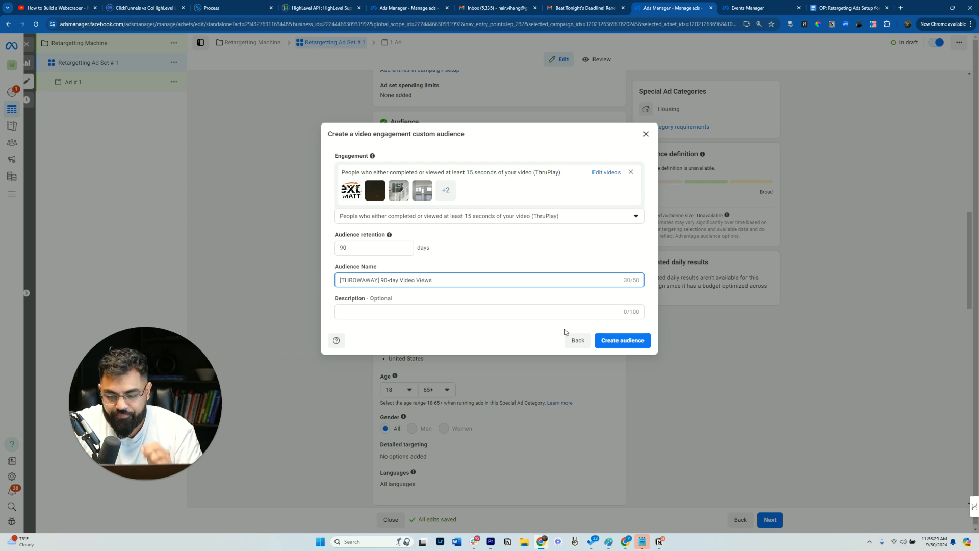
click(614, 340)
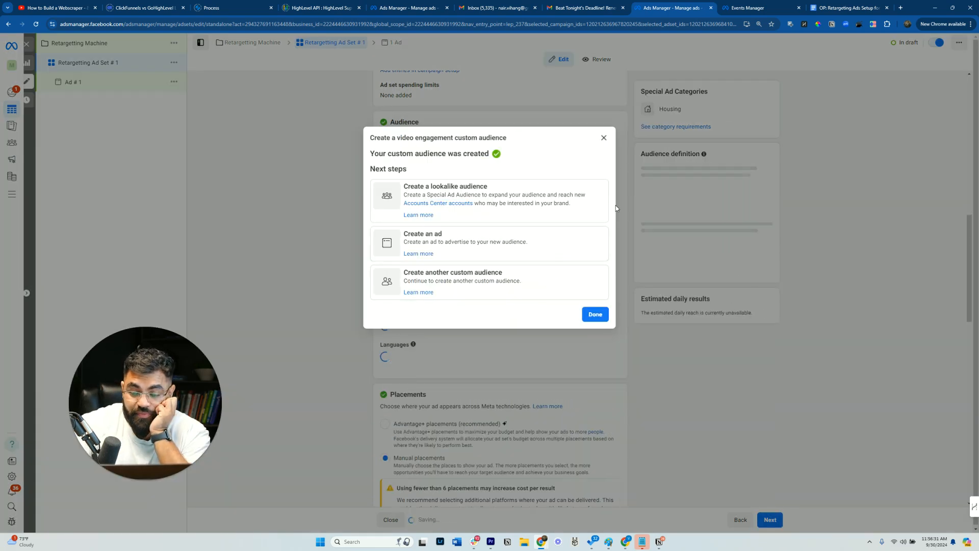
click(604, 139)
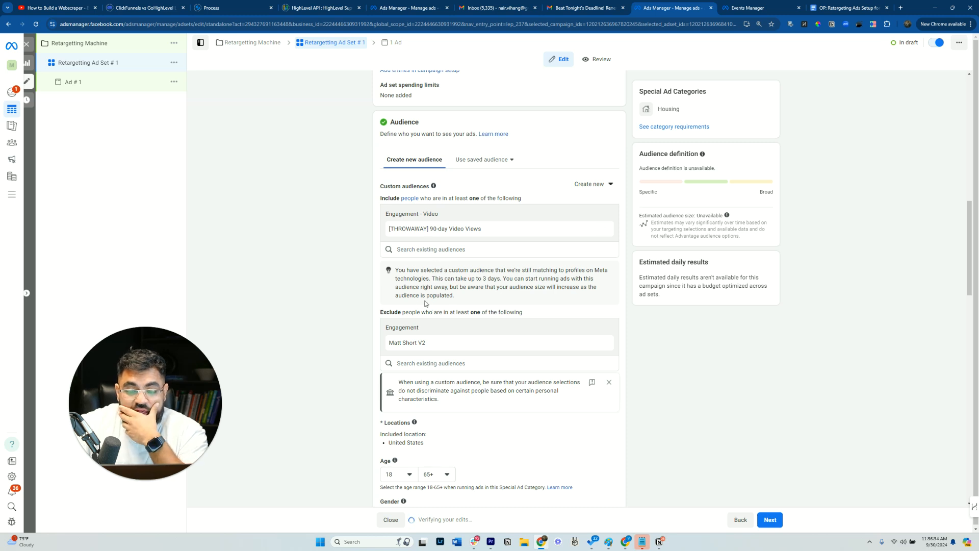
- Quick-duplicate Retargetting Ad Set # 1 in the campaign
scroll(425, 304, down, 2)
scroll(421, 282, up, 1)
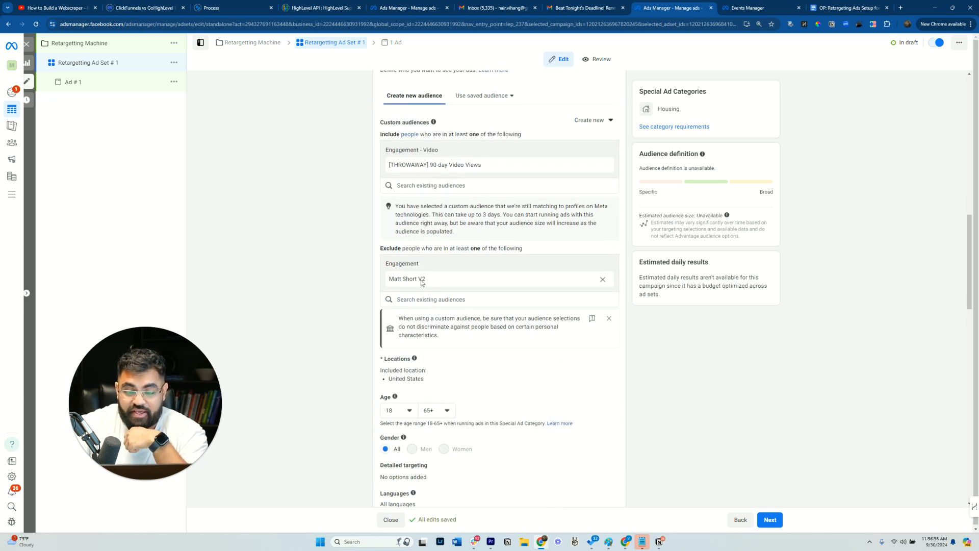
click(105, 86)
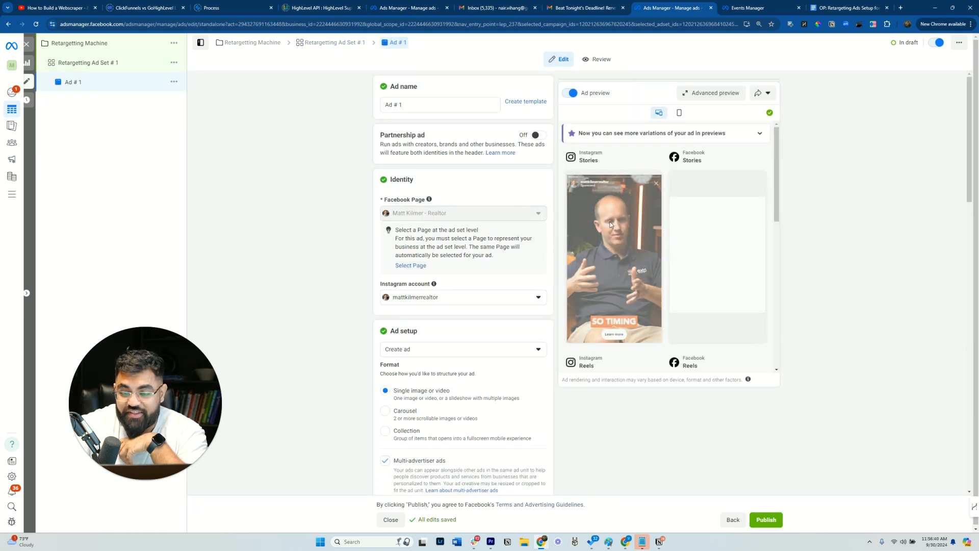
click(105, 65)
click(174, 63)
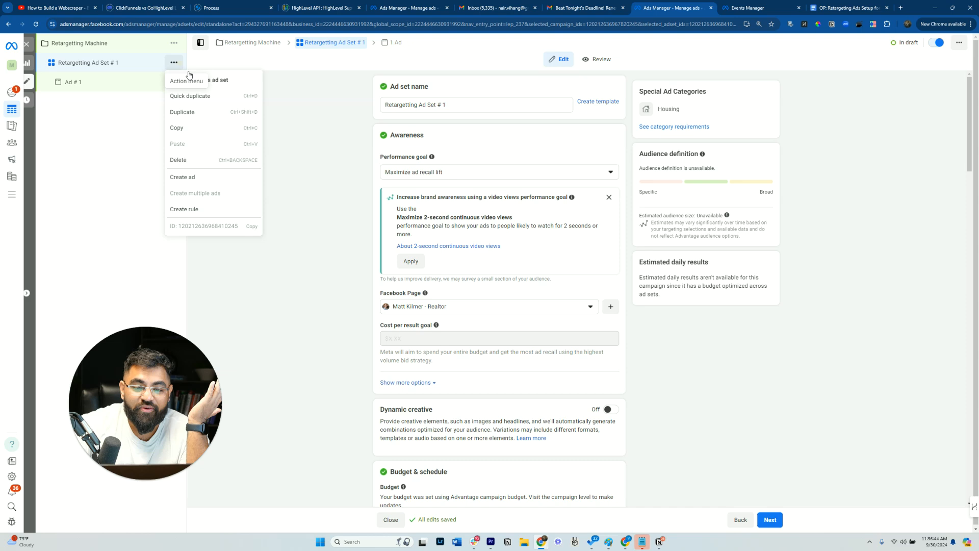
click(190, 96)
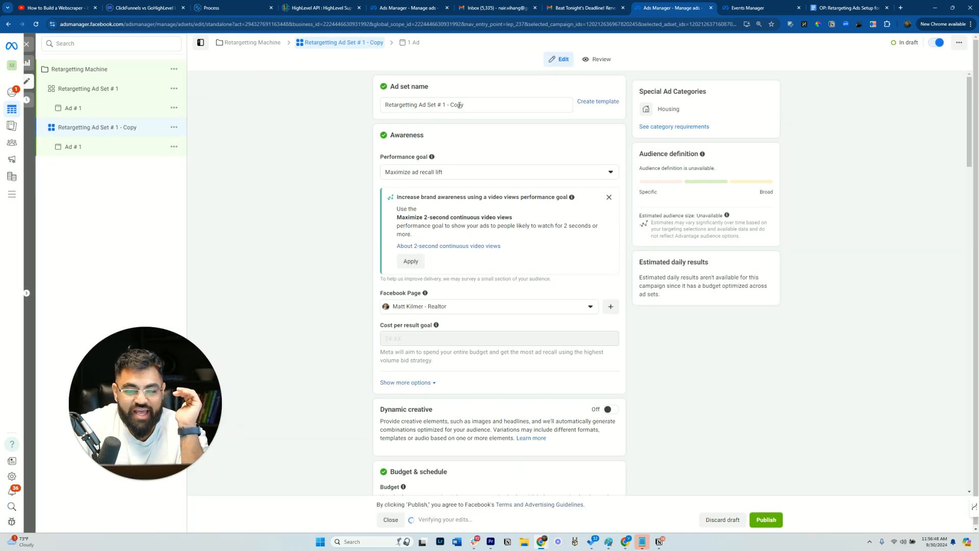
- Rename the duplicated ad set Retargetting Ad Set # 2 and its ad Ad # 2
drag(442, 104, 561, 104)
text(2)
click(86, 152)
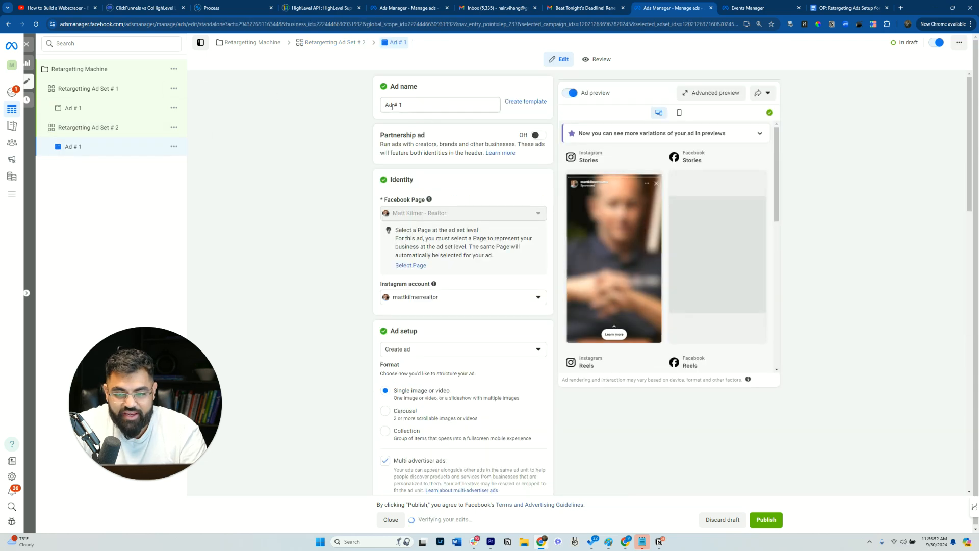
drag(400, 104, 412, 112)
text(2)
click(286, 226)
- Remove the existing video from Ad # 2's media
scroll(467, 260, down, 3)
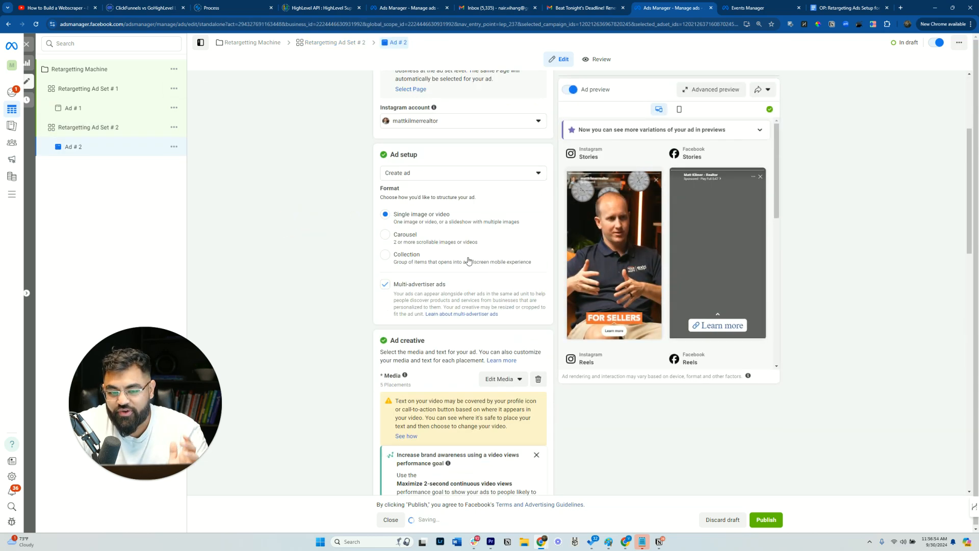
scroll(489, 285, up, 1)
scroll(510, 311, down, 1)
click(538, 364)
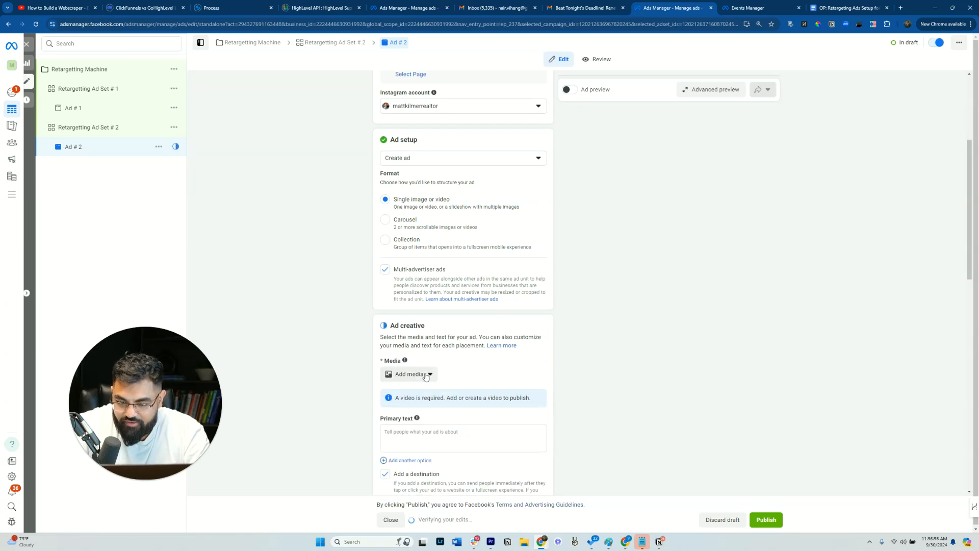
- Open Ad # 2's media picker, browse all account videos, and choose the 'Two Things' video
click(409, 373)
click(410, 407)
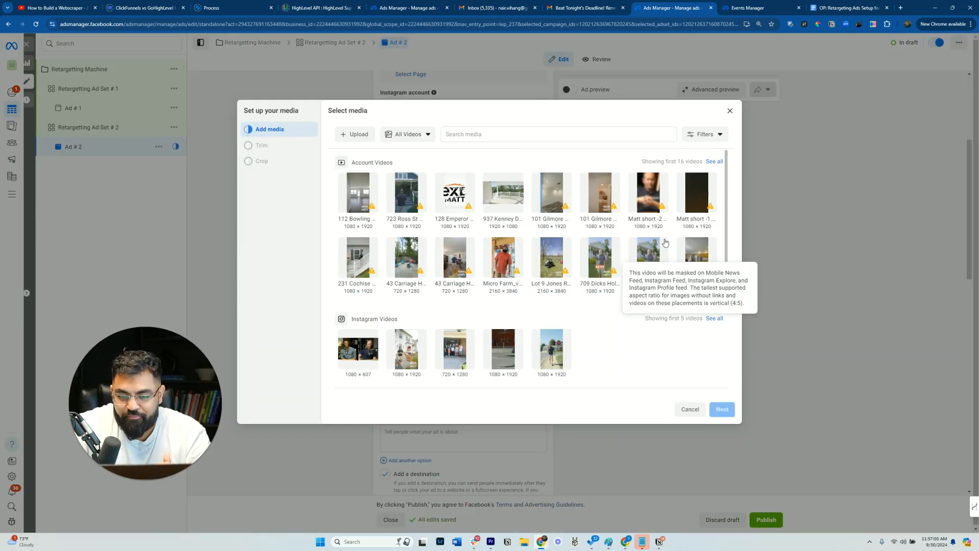
click(715, 161)
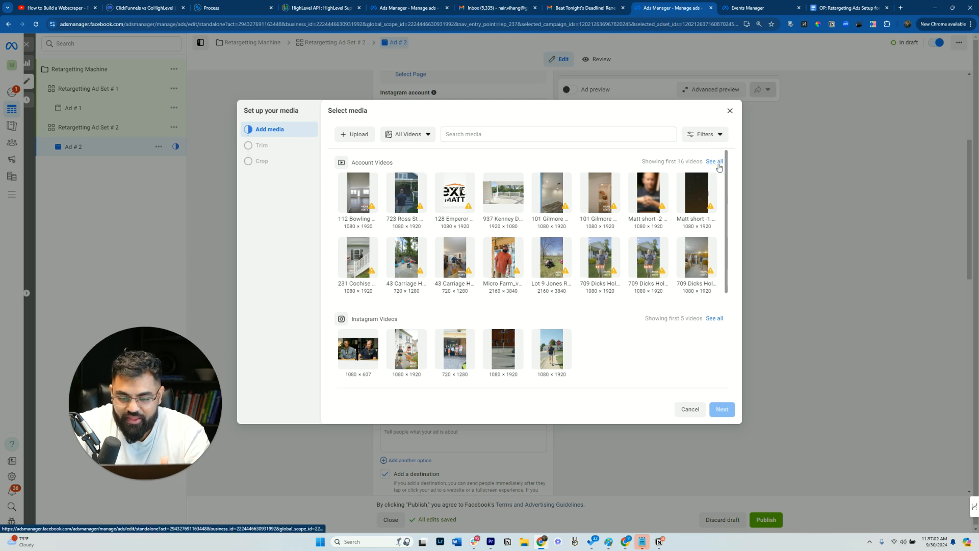
scroll(508, 363, down, 2)
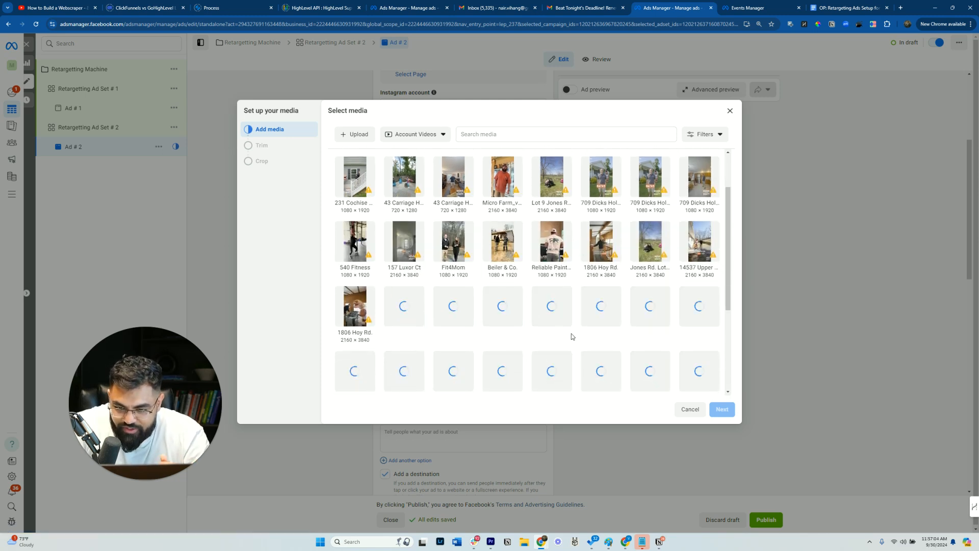
scroll(585, 321, down, 4)
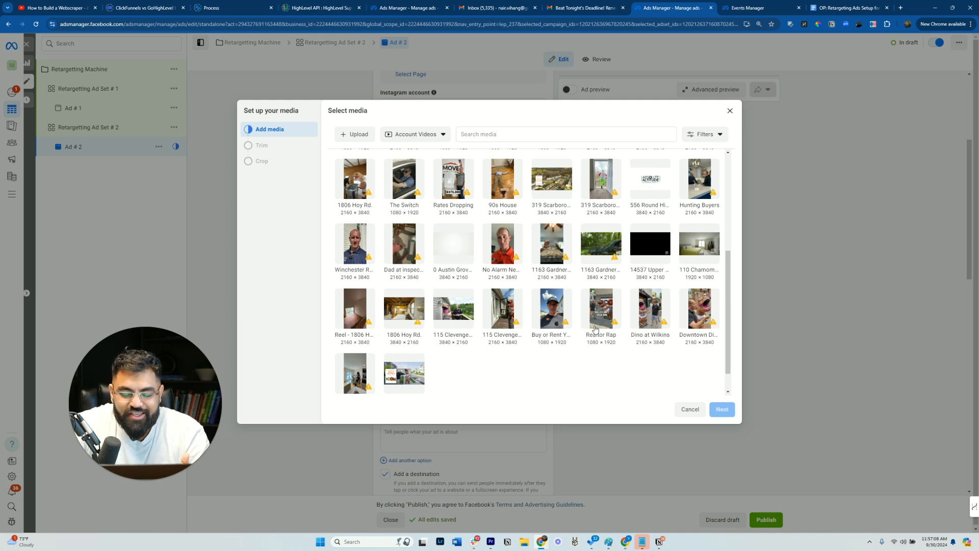
scroll(594, 324, down, 1)
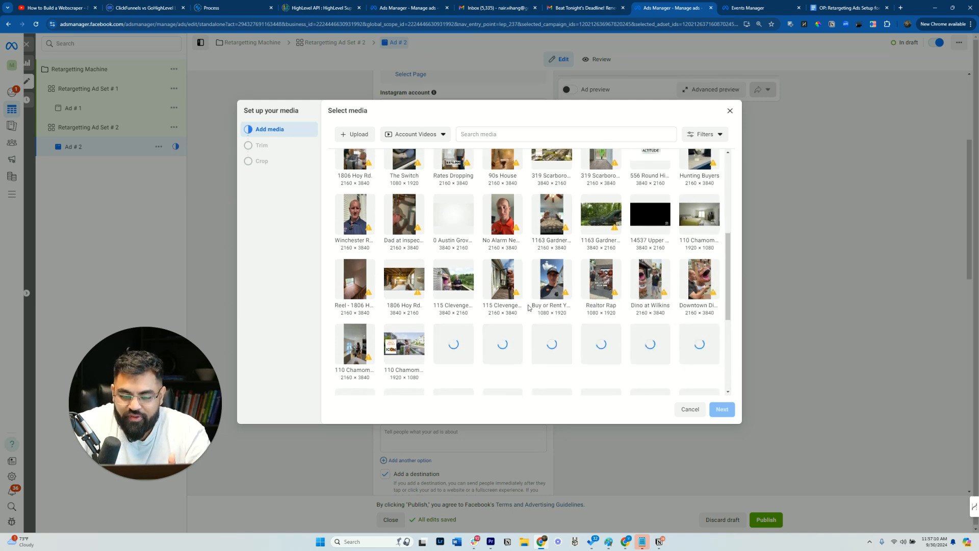
scroll(596, 278, down, 4)
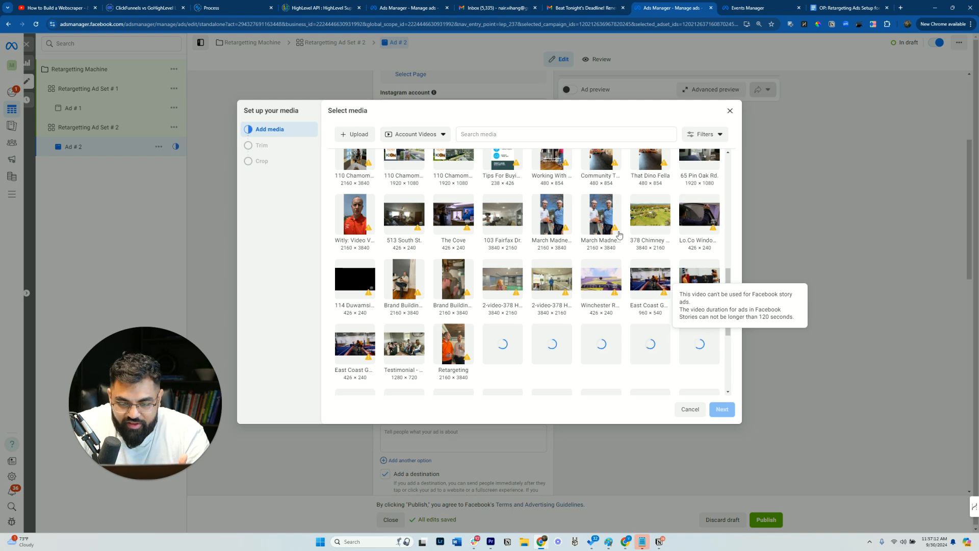
scroll(685, 260, up, 3)
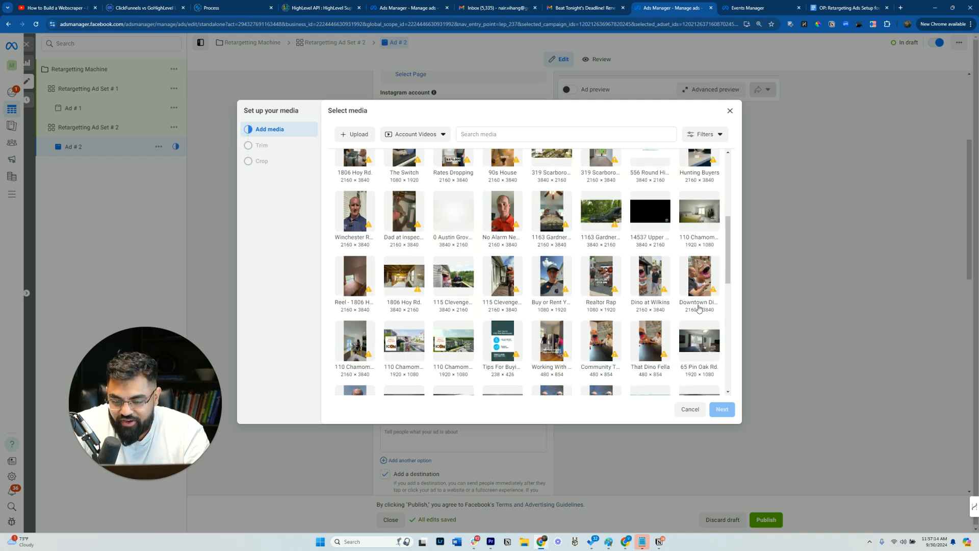
scroll(662, 298, up, 1)
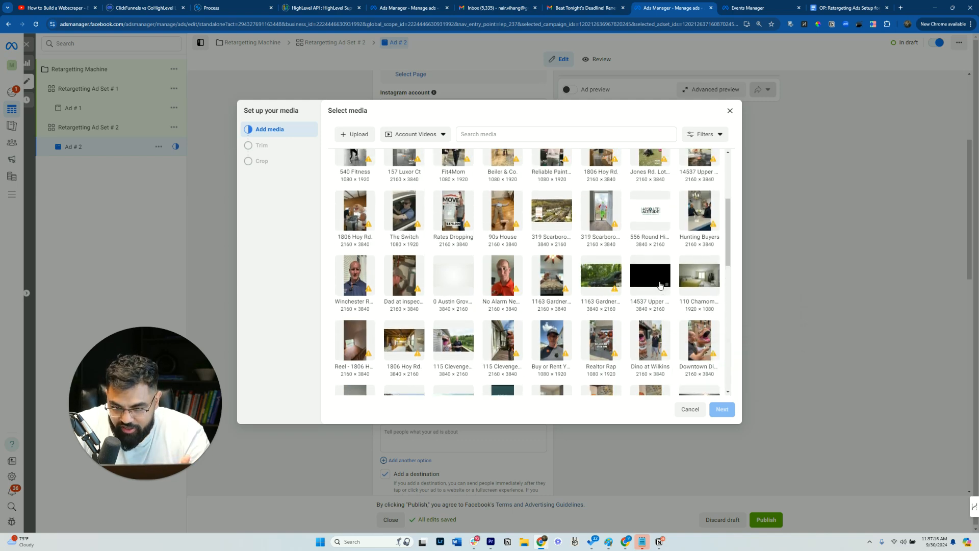
scroll(658, 290, up, 3)
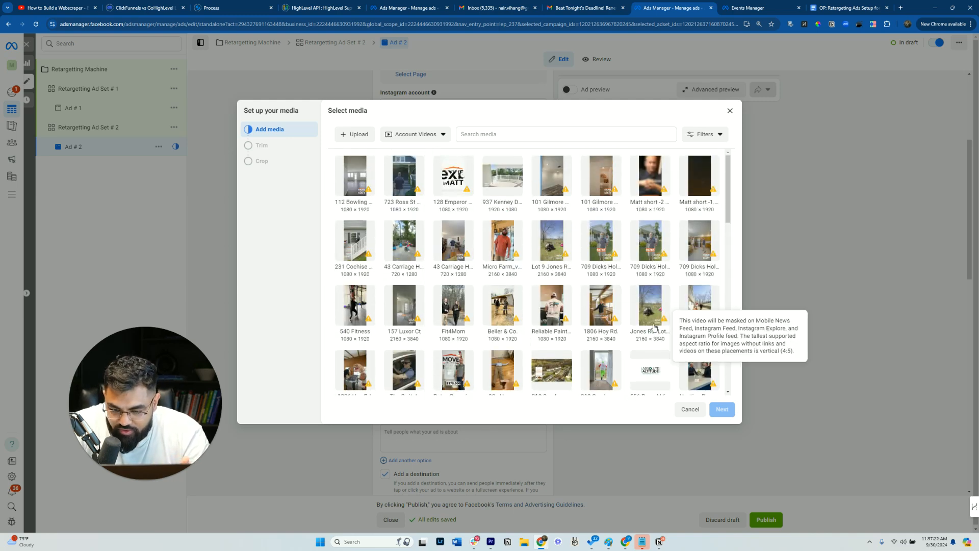
scroll(658, 293, down, 1)
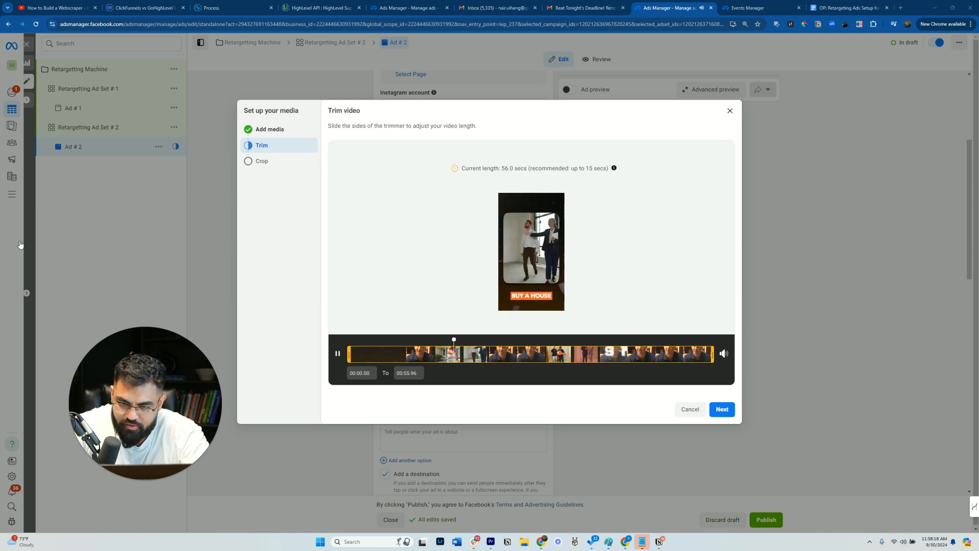
- Preview the chosen video in the trimmer and finish the media setup without trimming or cropping
key(space)
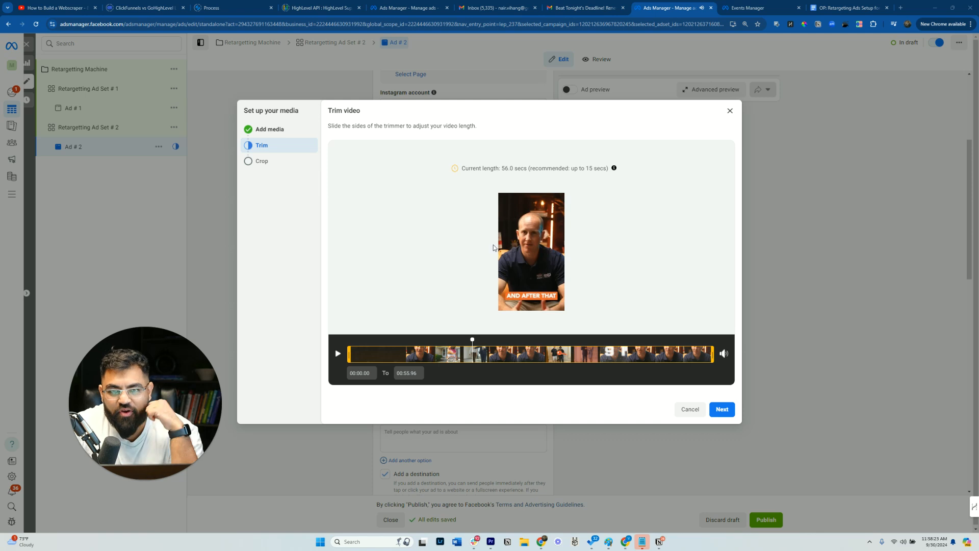
drag(472, 340, 631, 345)
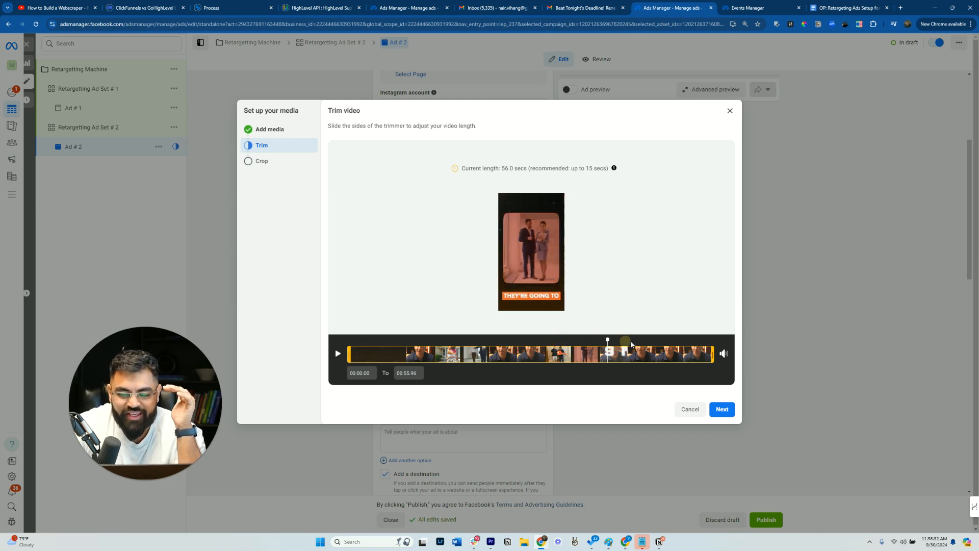
click(721, 409)
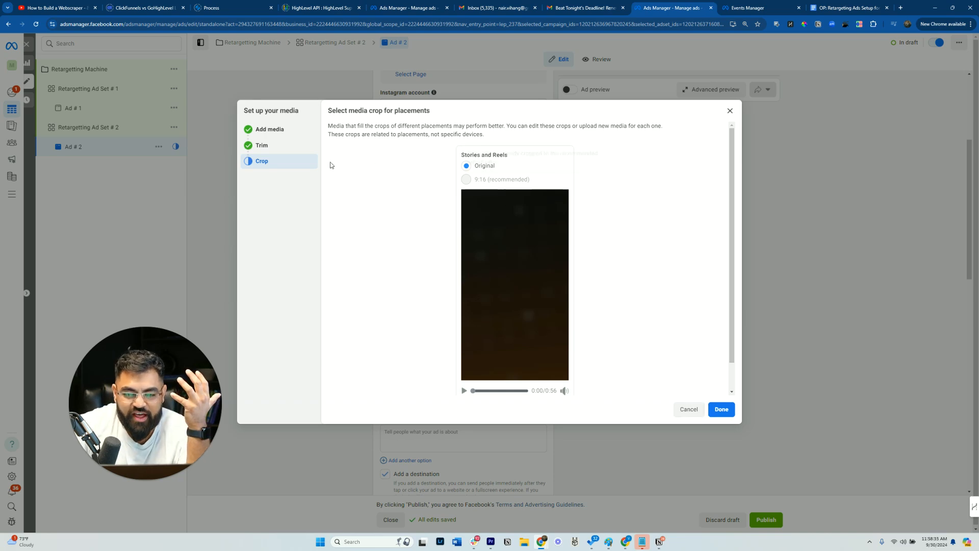
click(721, 409)
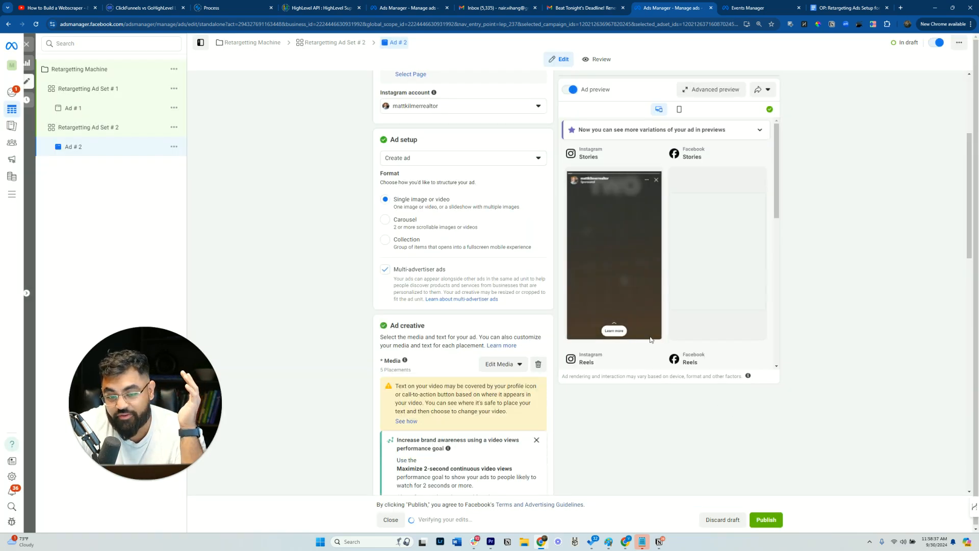
scroll(493, 320, down, 3)
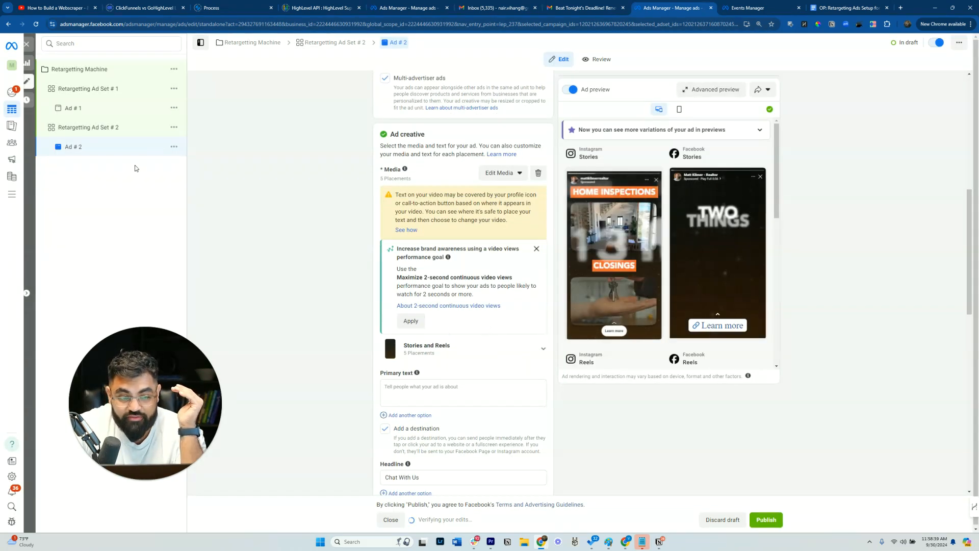
click(107, 134)
scroll(450, 243, down, 3)
scroll(450, 249, up, 3)
scroll(440, 255, down, 5)
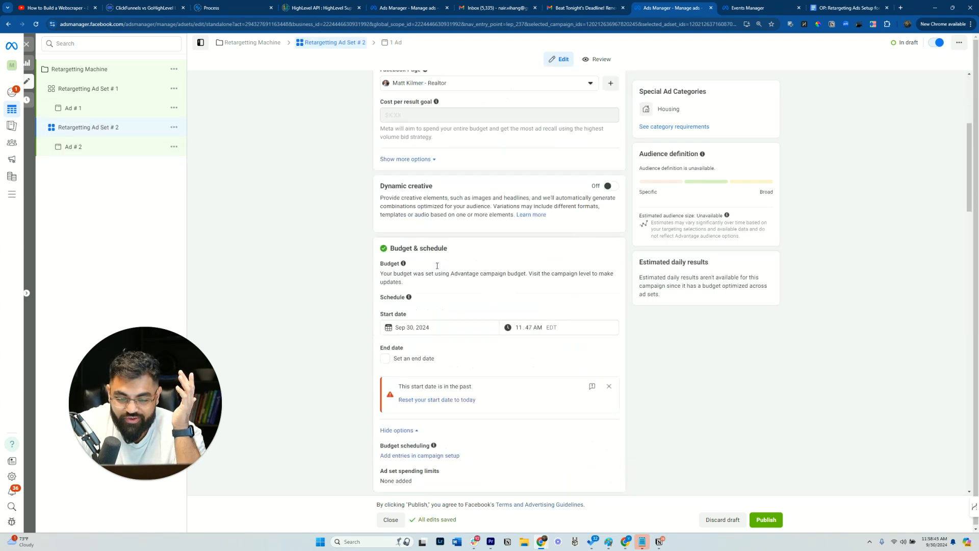
scroll(508, 216, down, 6)
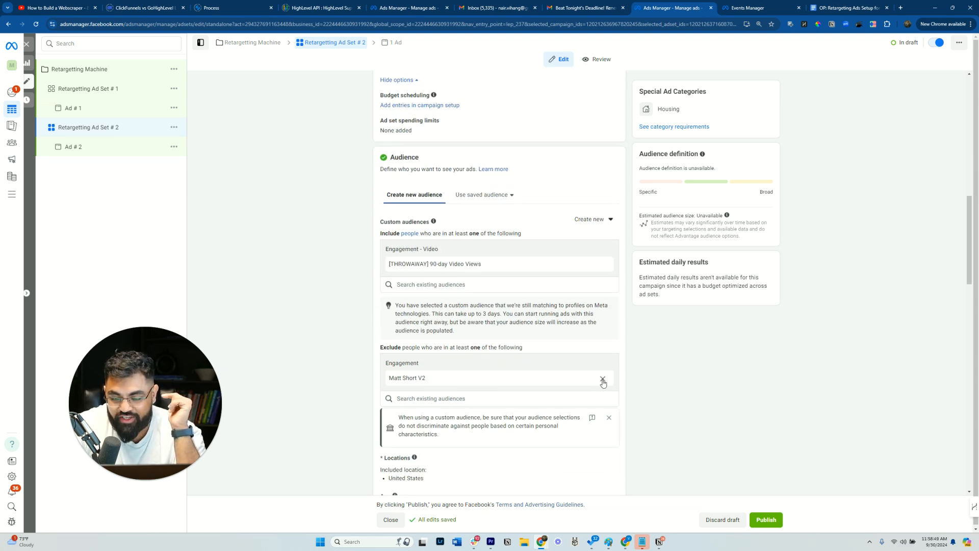
click(604, 379)
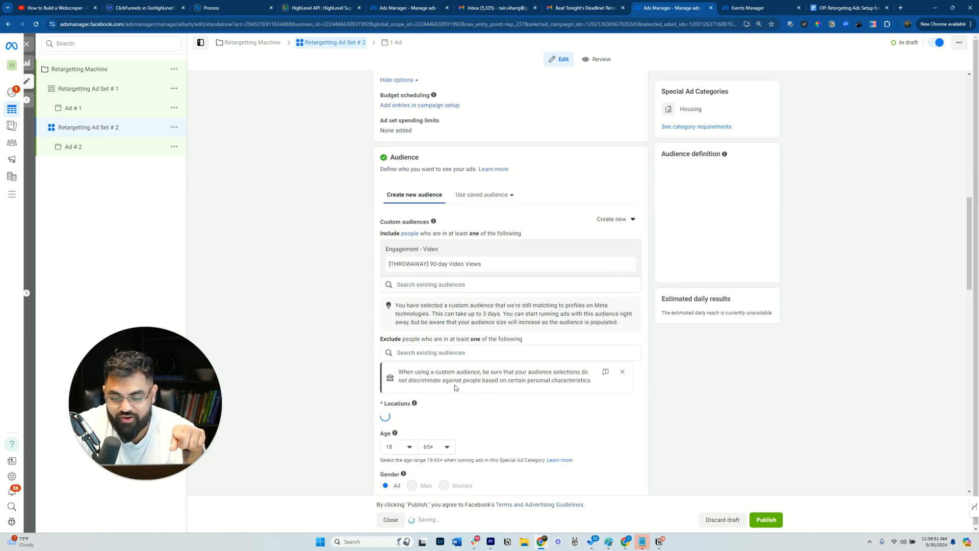
- Start a new Video custom audience for people who viewed at least 3 seconds of the video
click(464, 363)
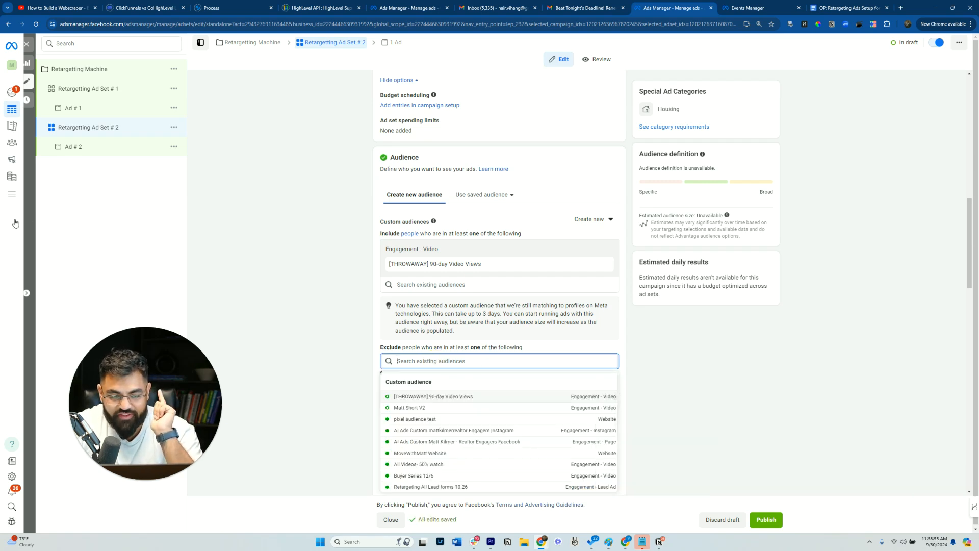
scroll(646, 347, down, 3)
click(728, 358)
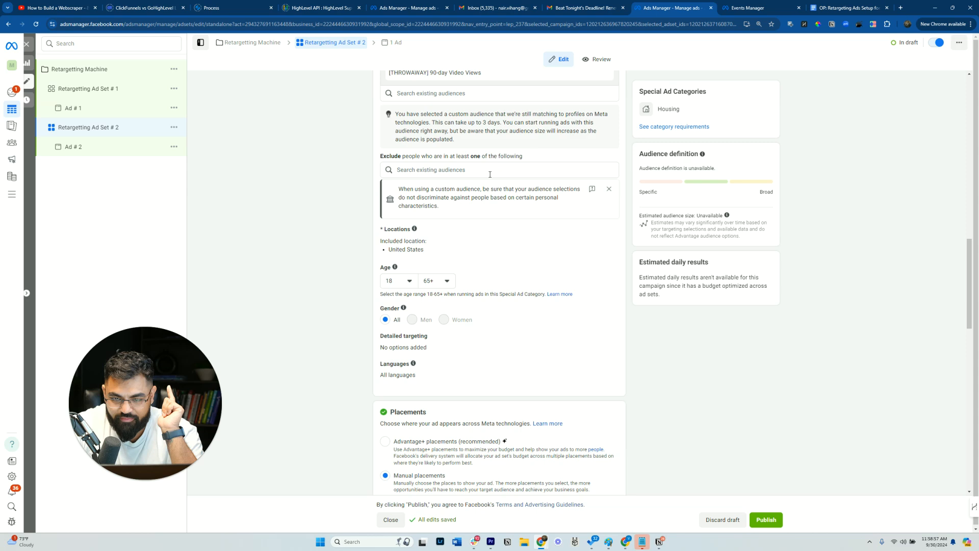
scroll(520, 196, up, 3)
click(592, 220)
click(596, 241)
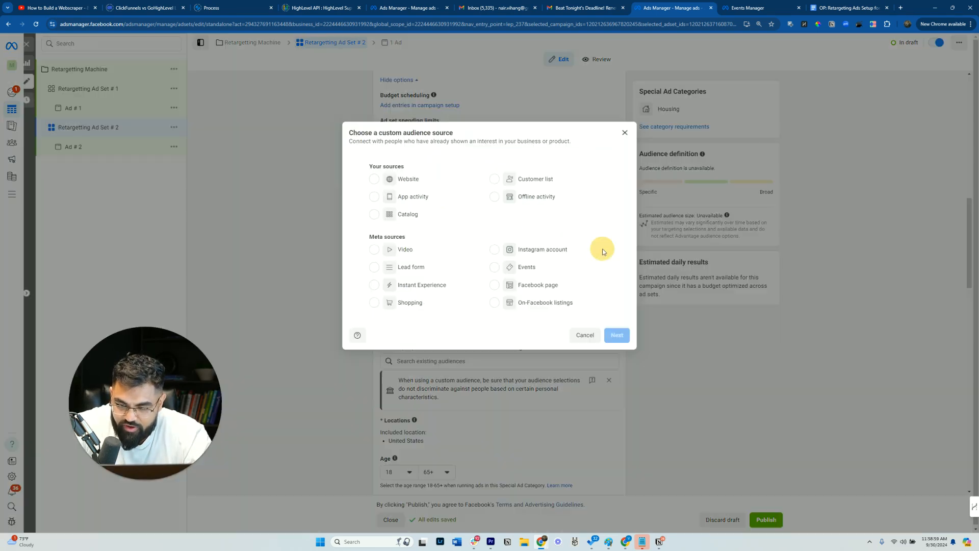
click(374, 249)
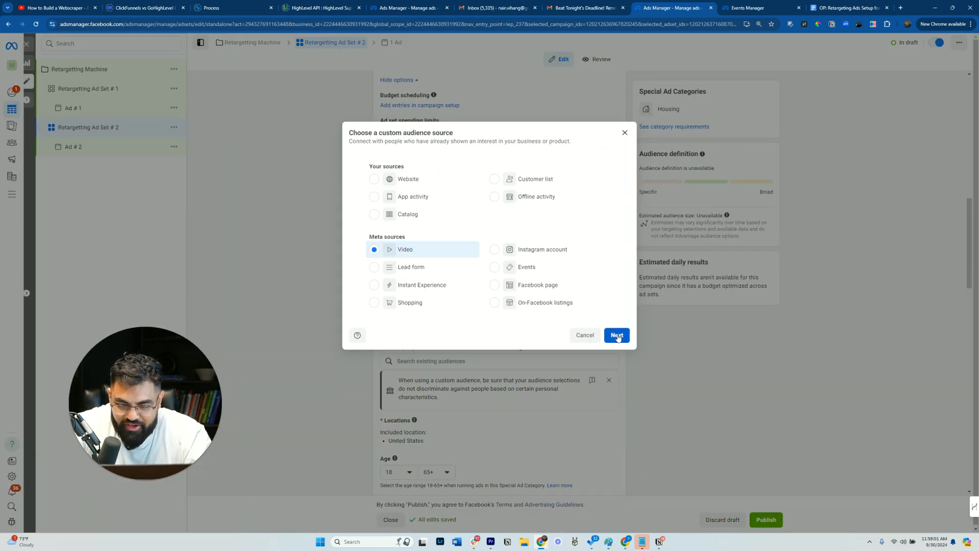
click(617, 335)
click(390, 184)
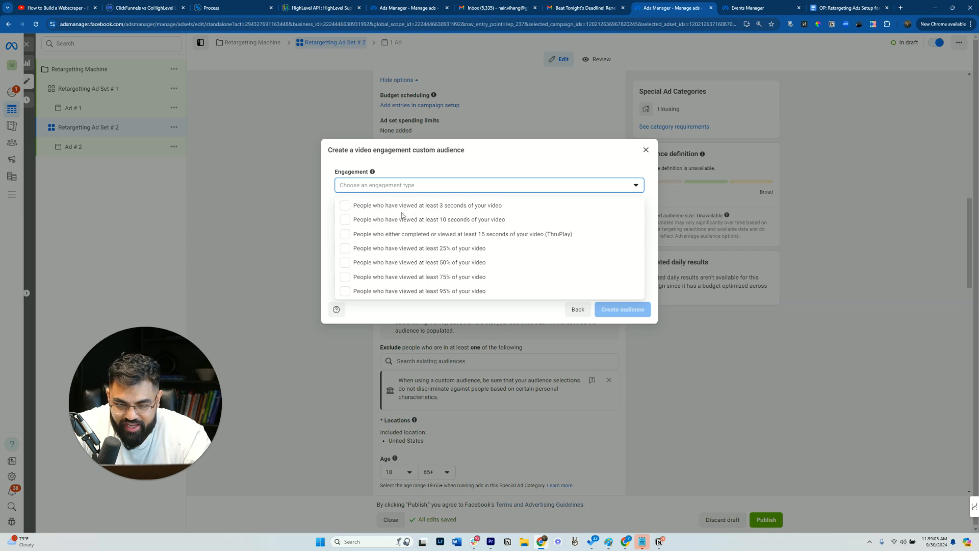
click(404, 206)
- Select the Facebook page video 'When you work with me, I guide you…' as the audience's source
click(606, 182)
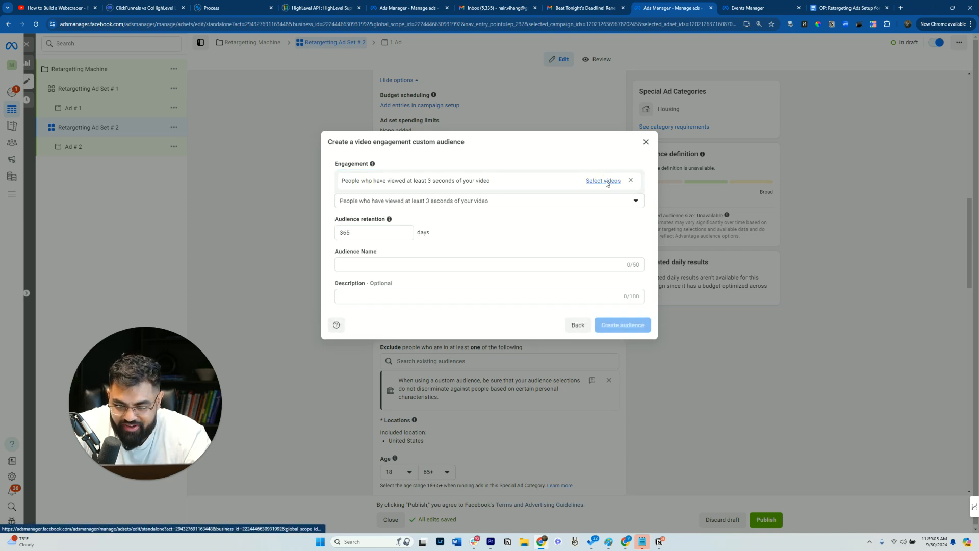
click(606, 182)
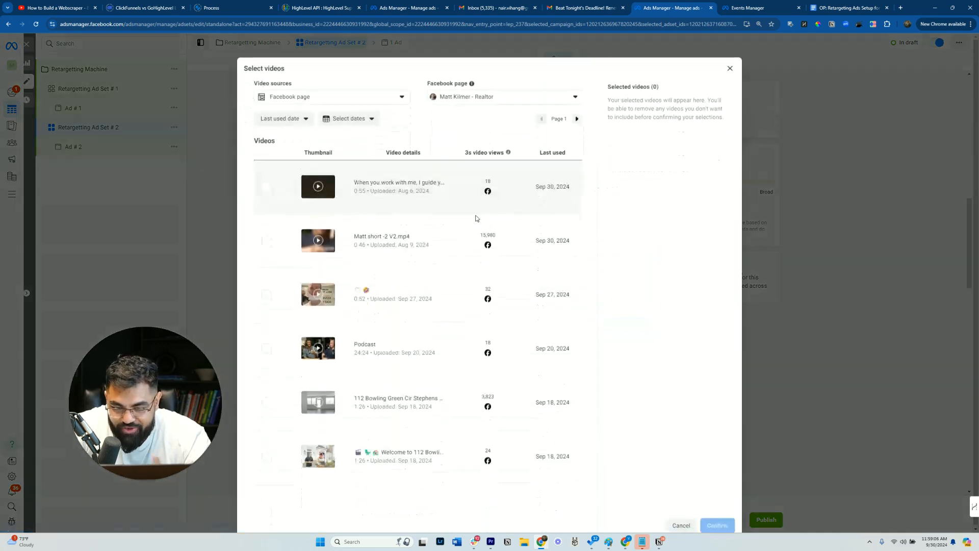
click(315, 180)
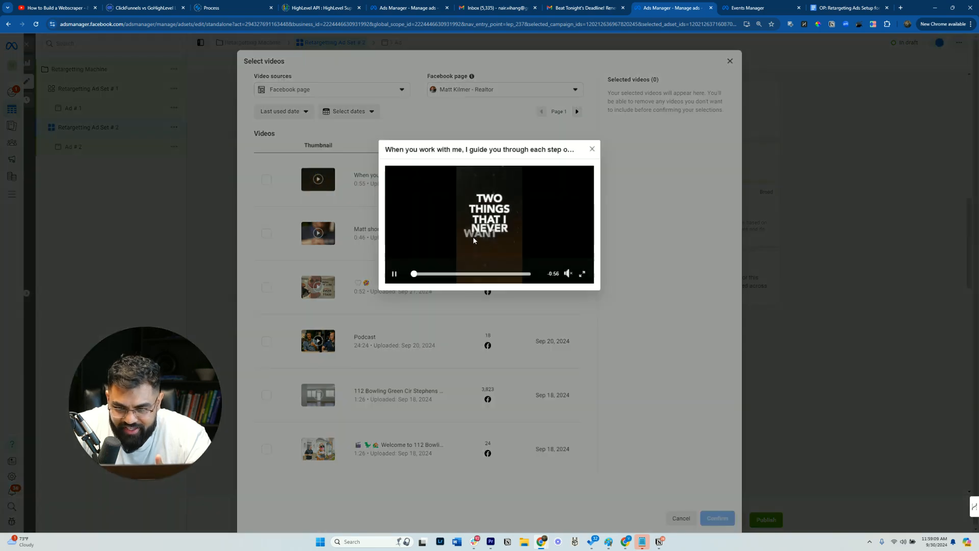
click(592, 149)
click(266, 179)
click(709, 516)
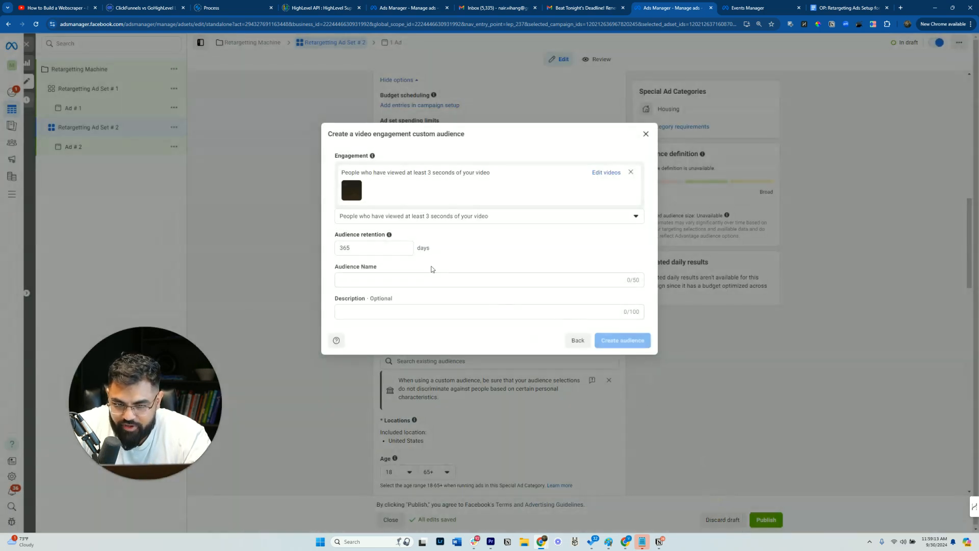
- Create the audience with 3 days retention, named 'Matt 2 things I never want to miss 3 day retentio'
drag(372, 249, 271, 236)
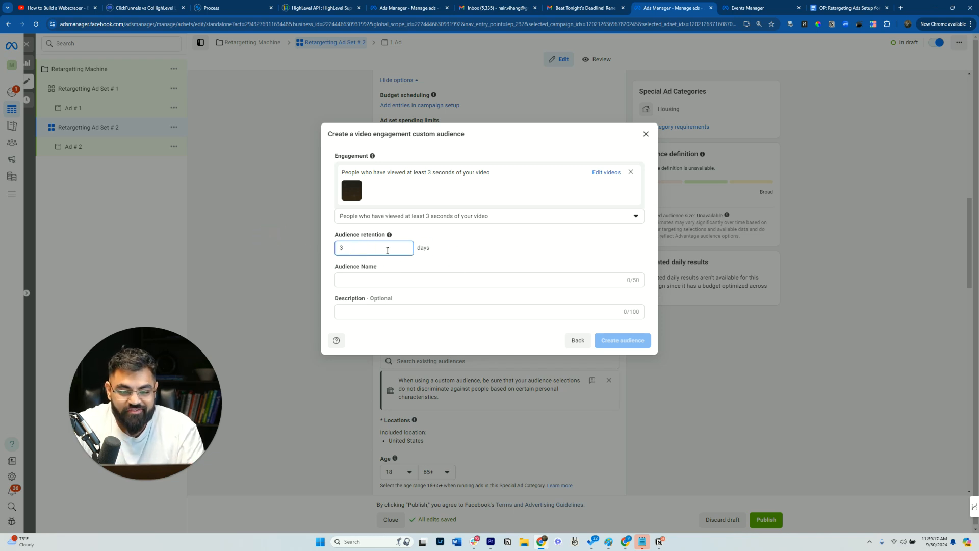
click(548, 234)
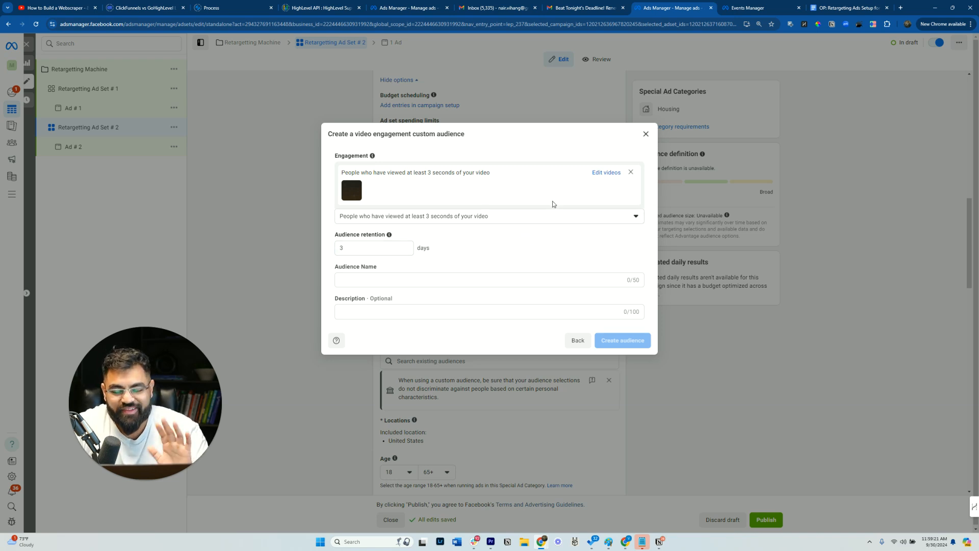
click(370, 269)
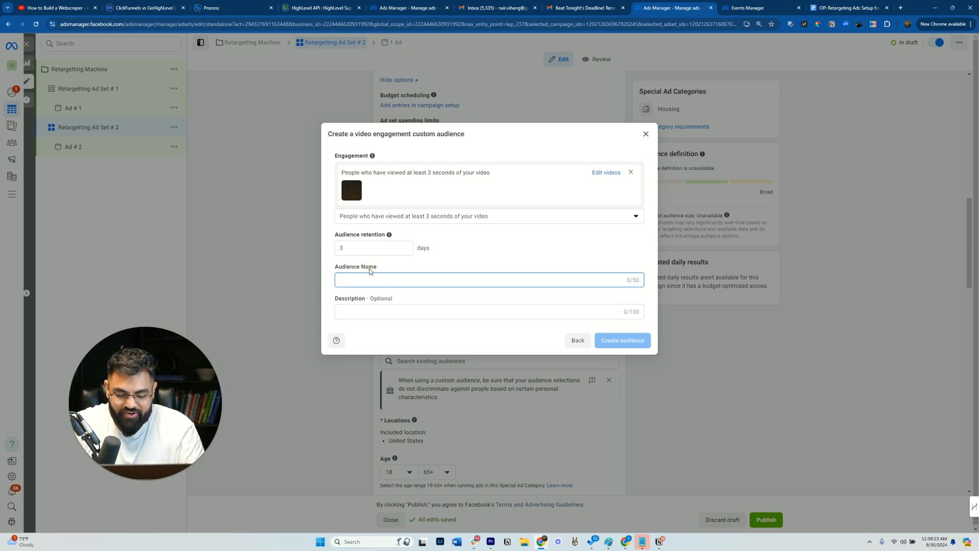
text(TH)
key(BackSpace)
key(BackSpace)
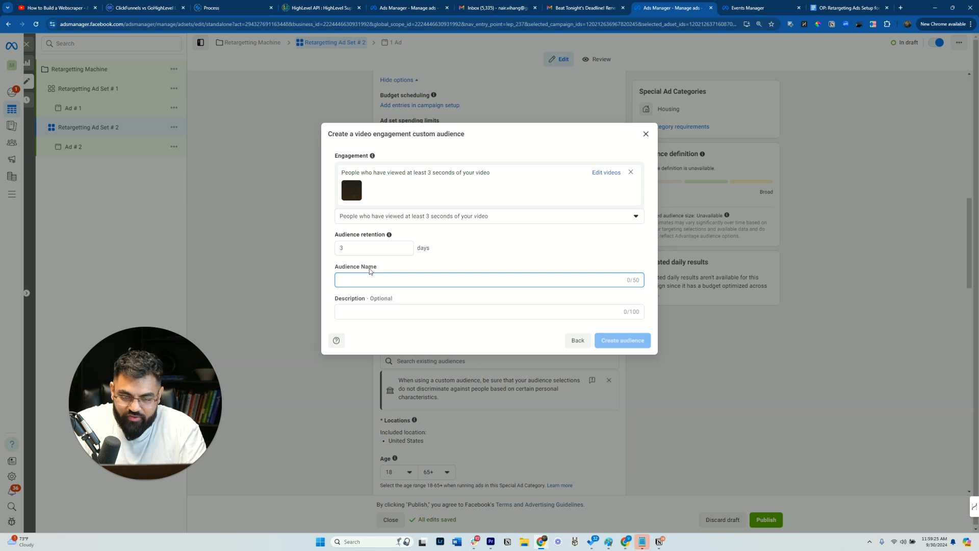
text(Matt 2 thing)
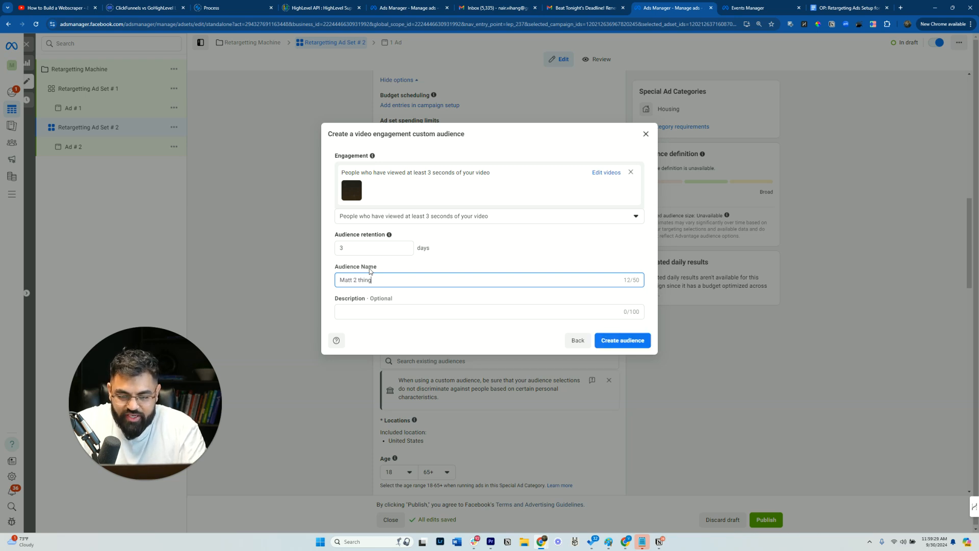
text(s  I never want )
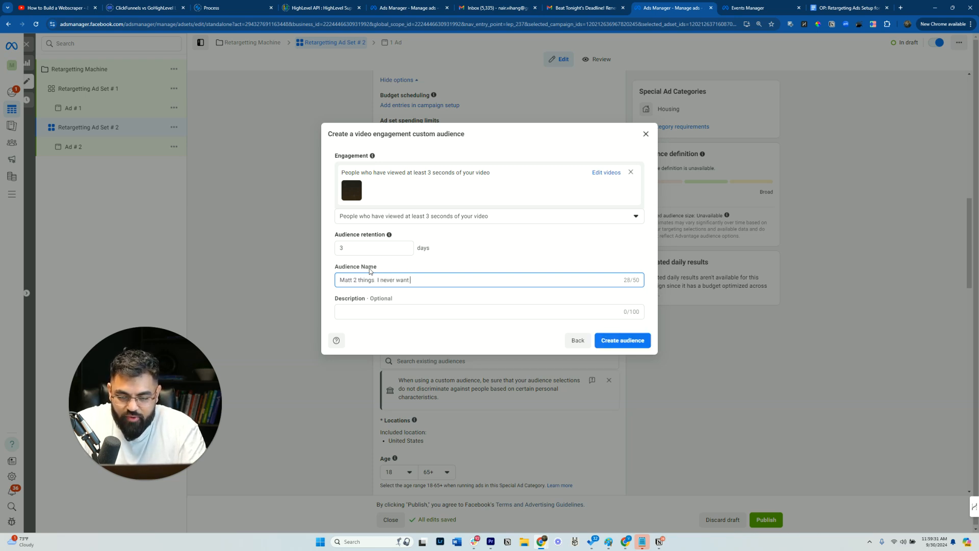
text(to miss 3 day retentio)
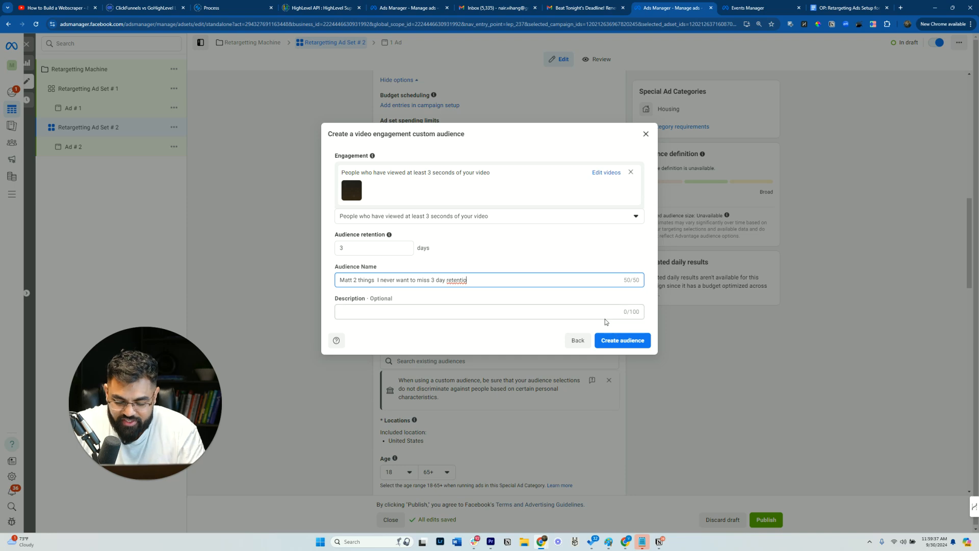
click(623, 340)
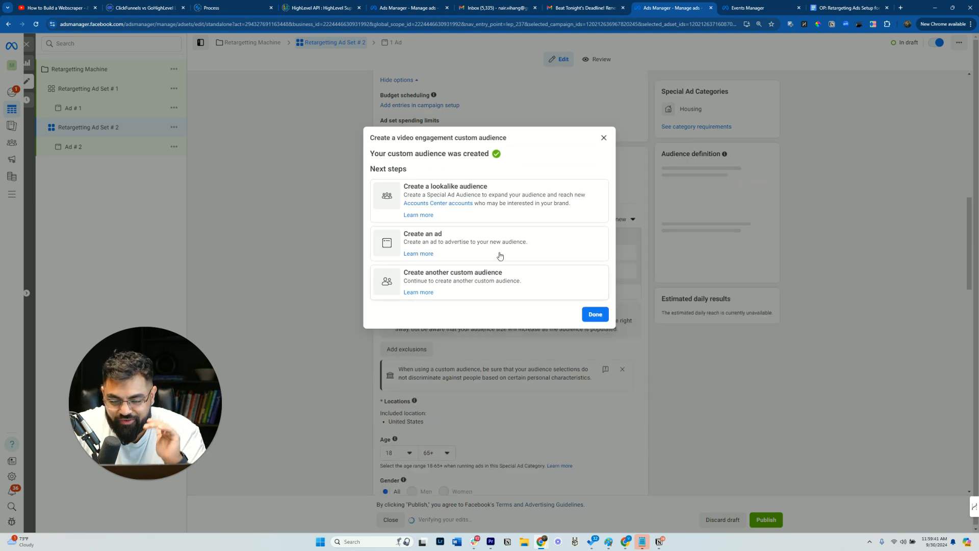
- Move the 'Matt 2 things I never want to miss 3 day retentio' audience from the included custom audiences into the exclusions
click(595, 315)
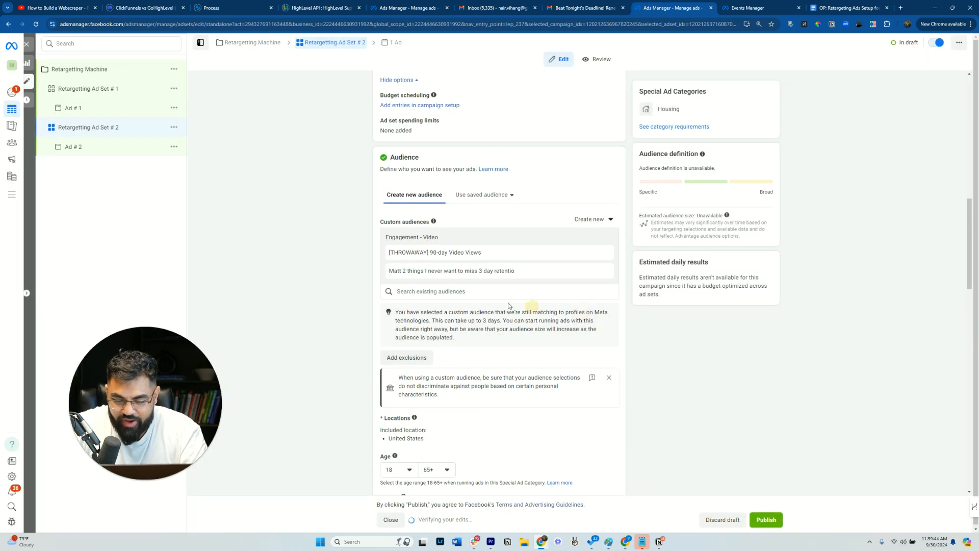
click(604, 274)
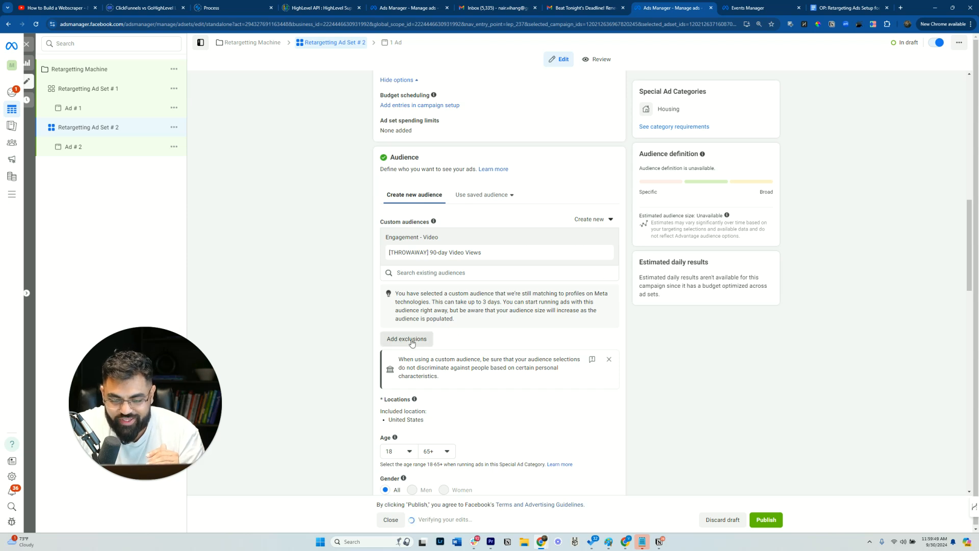
click(412, 340)
click(462, 361)
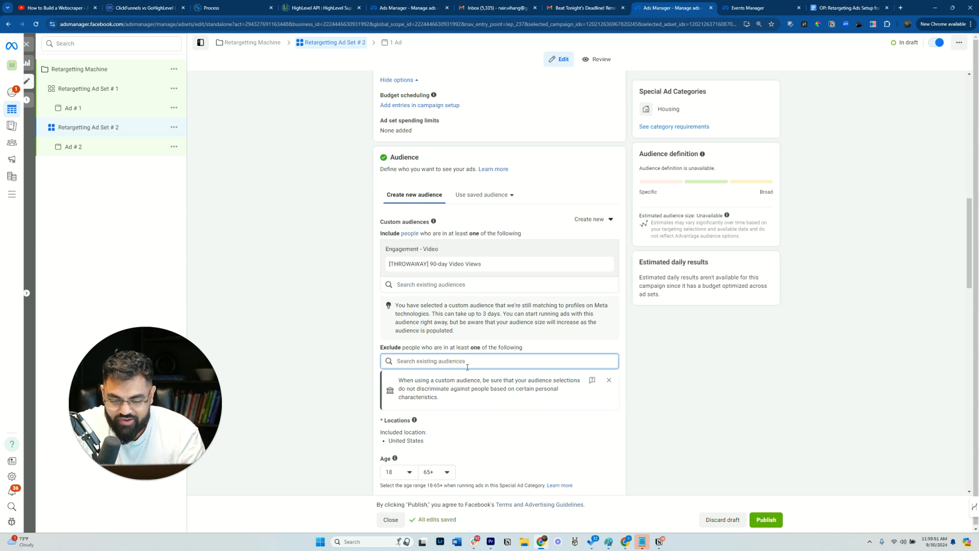
text(cus)
key(BackSpace)
key(BackSpace)
key(BackSpace)
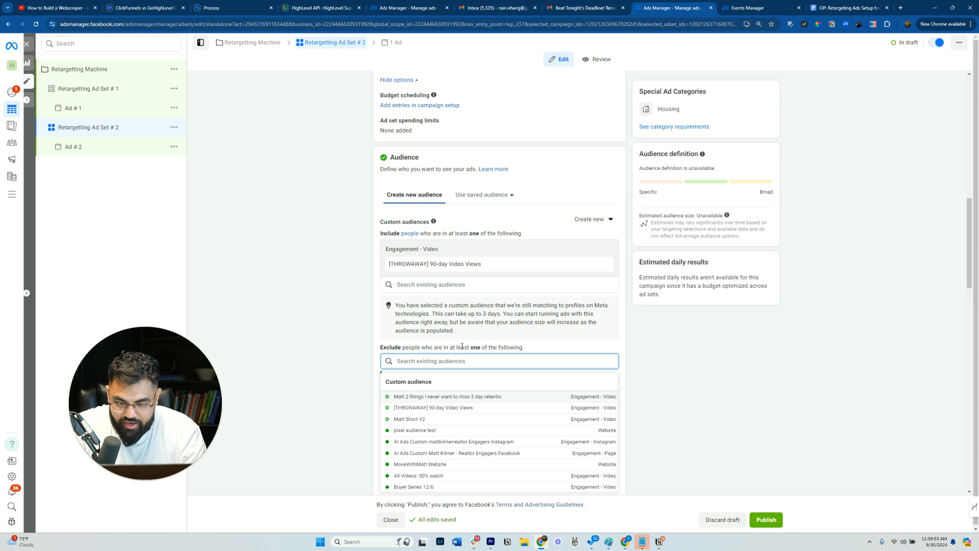
click(462, 397)
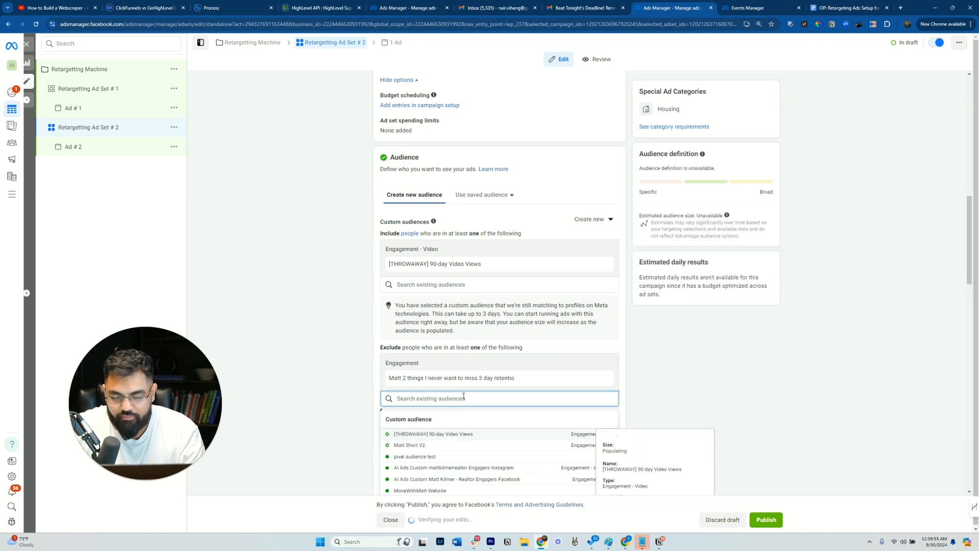
click(360, 236)
- Review the Retargetting Machine campaign settings and Ad # 1's creative and destination
click(122, 70)
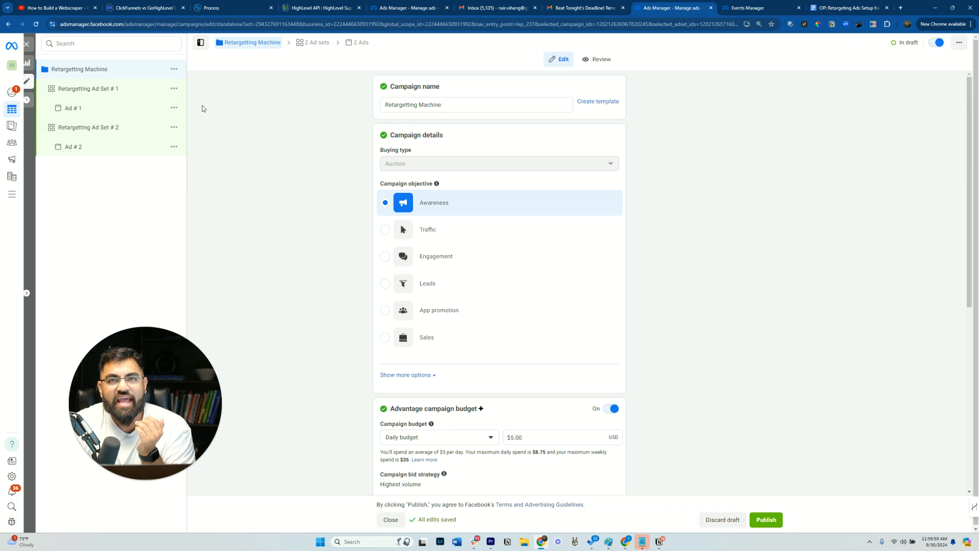
click(130, 108)
scroll(478, 289, down, 10)
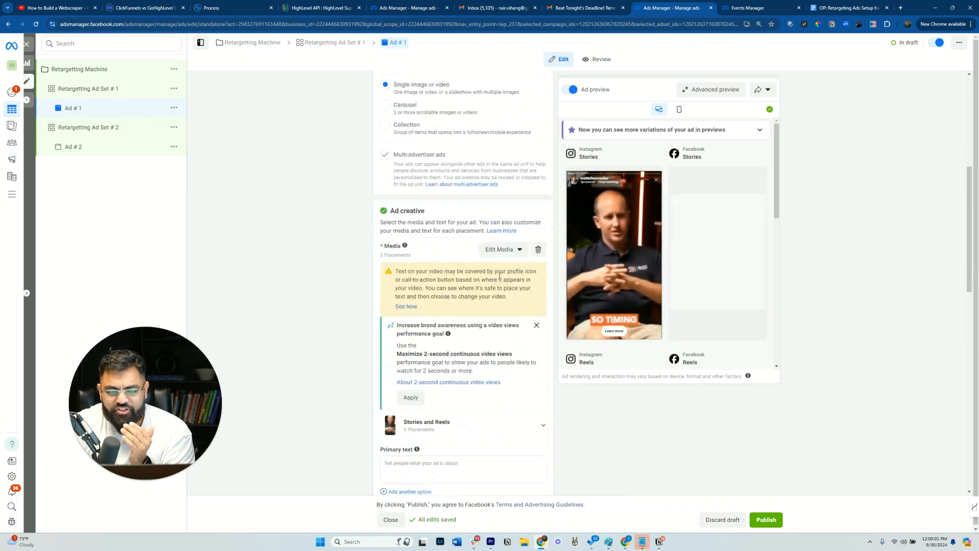
scroll(478, 289, down, 7)
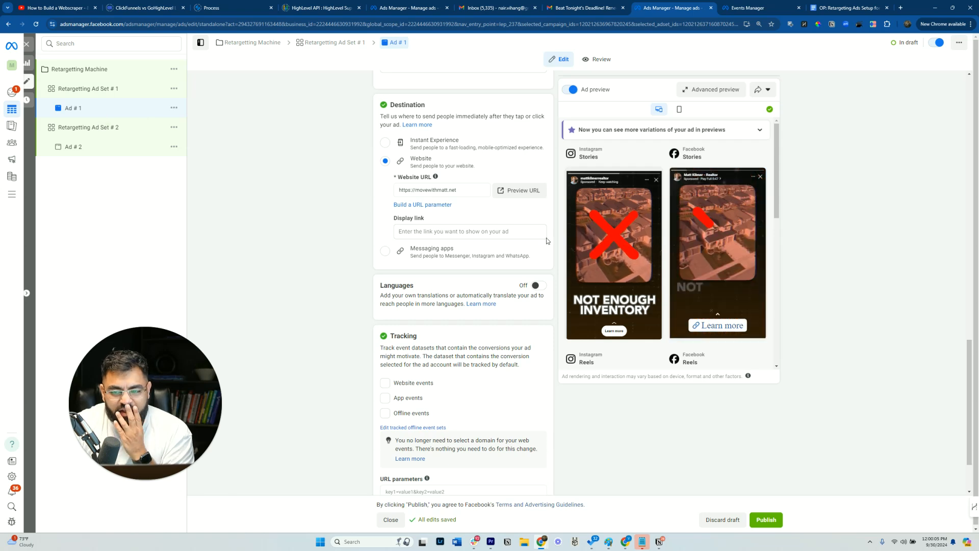
- Review the settings of Retargetting Ad Set # 1 and Retargetting Ad Set # 2
click(100, 90)
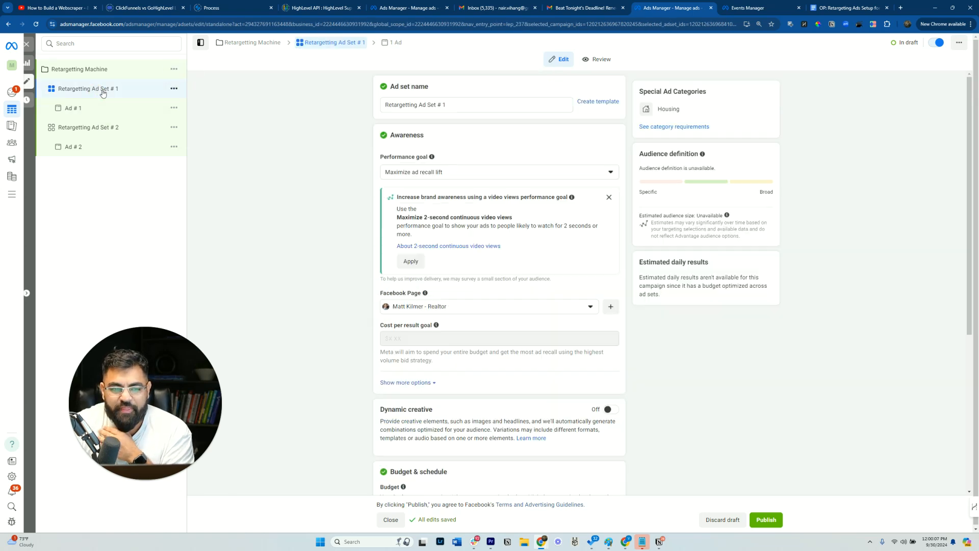
scroll(415, 226, down, 5)
scroll(459, 244, up, 5)
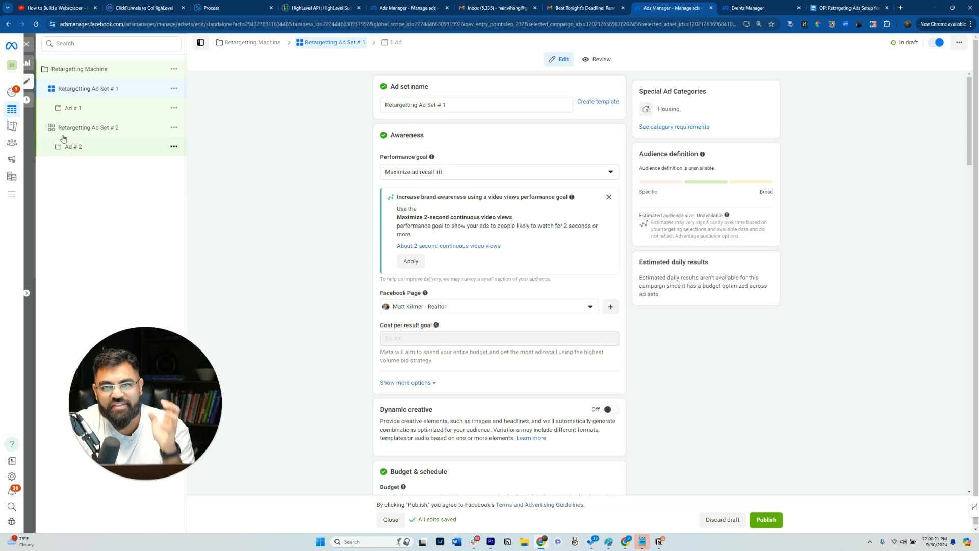
click(128, 136)
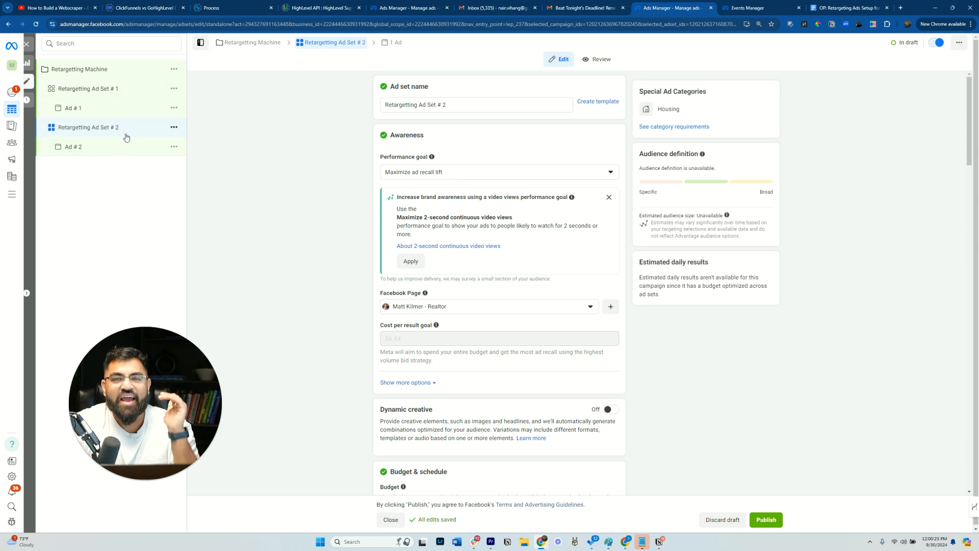
click(127, 92)
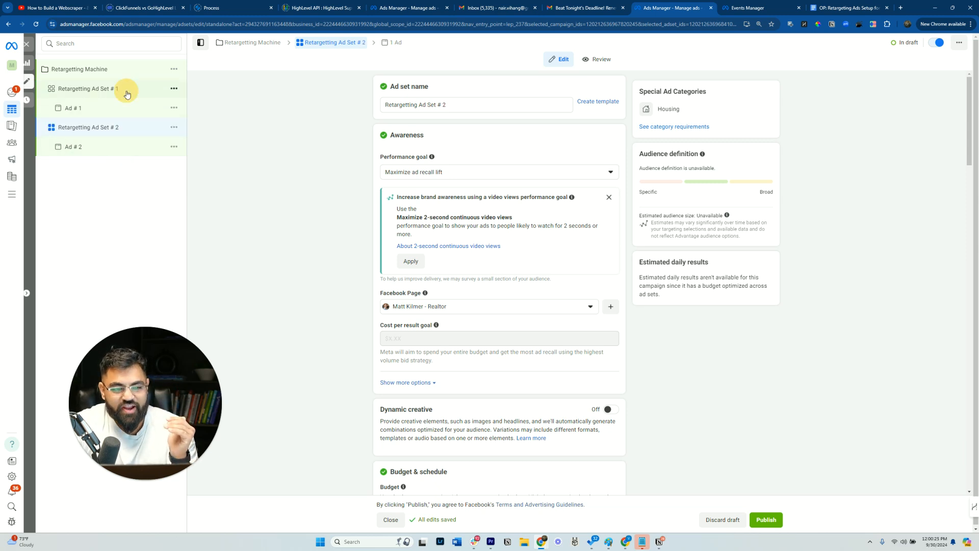
click(105, 129)
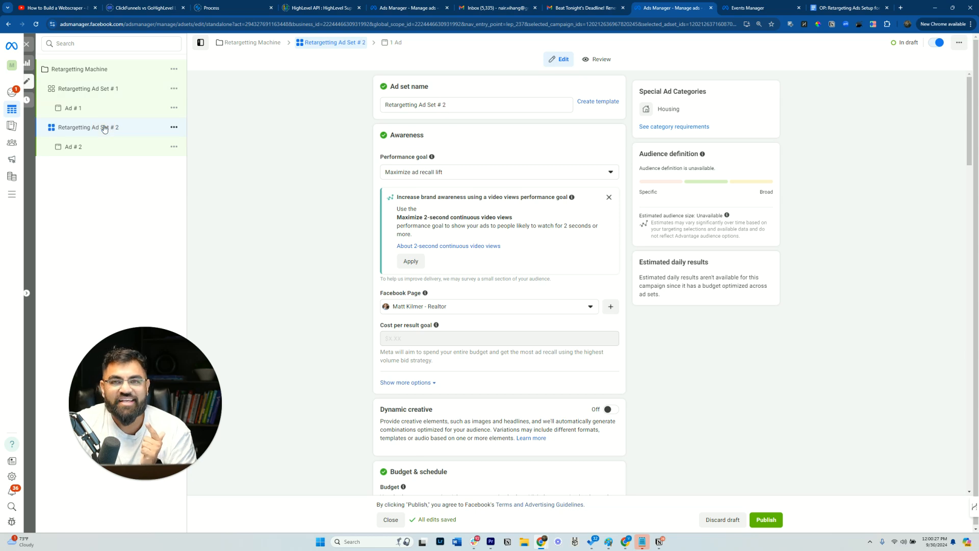
scroll(355, 151, down, 9)
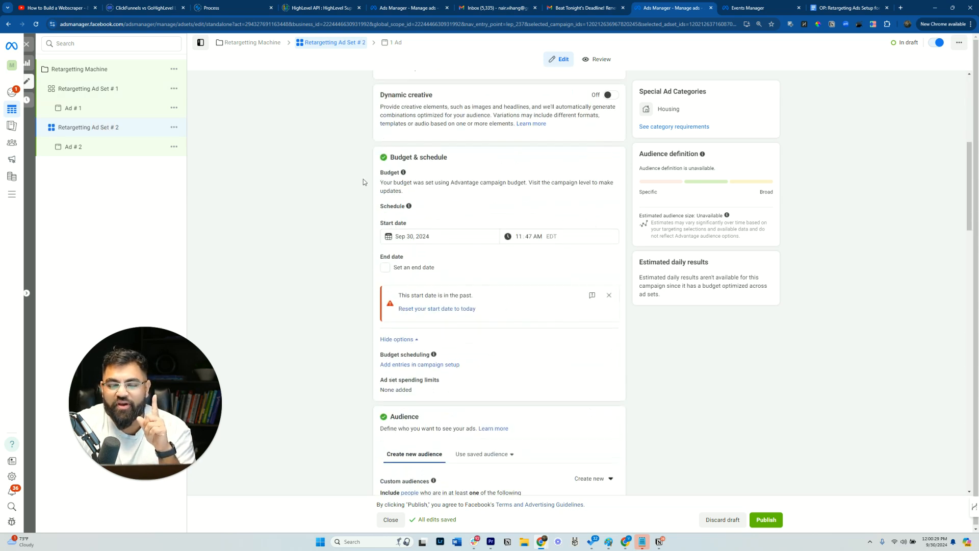